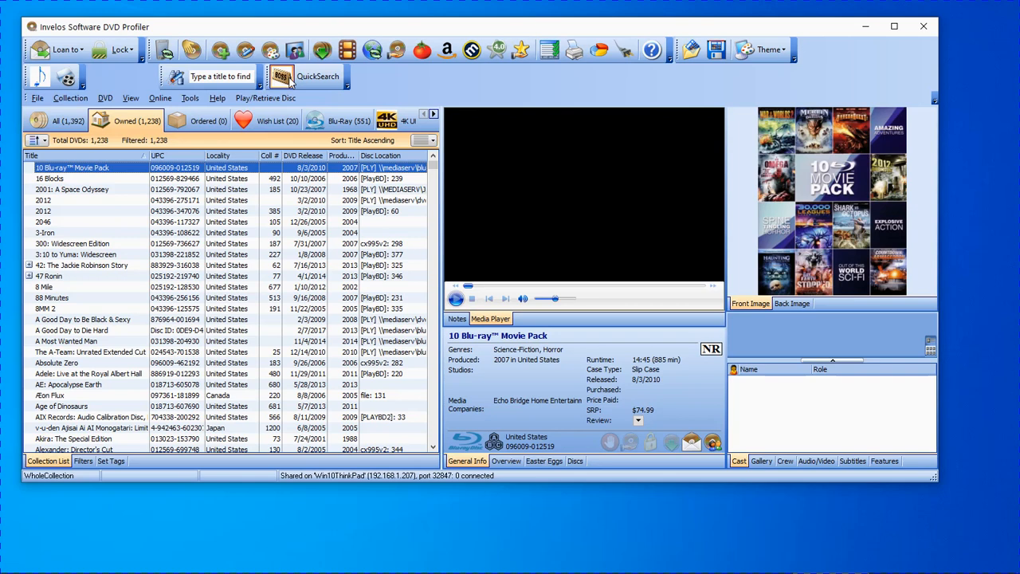
Open the CLTBoss plugin from DVD Profiler, make its window taller, minimize DVD Profiler, and move the plugin window higher on the desktop
{"action": "left_click", "coordinate": [289, 76]}
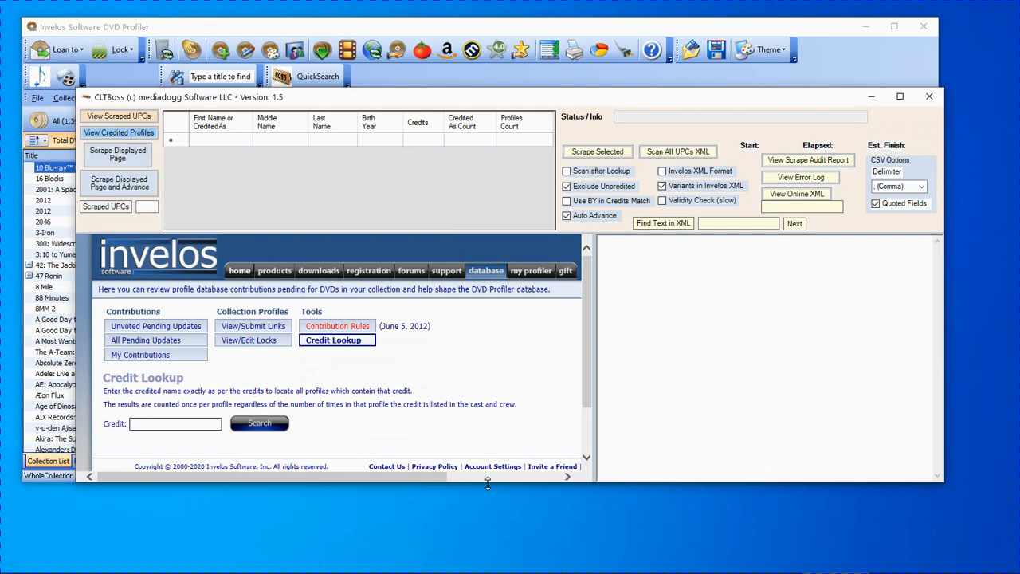
{"action": "left_click_drag", "start_coordinate": [487, 486], "coordinate": [488, 558]}
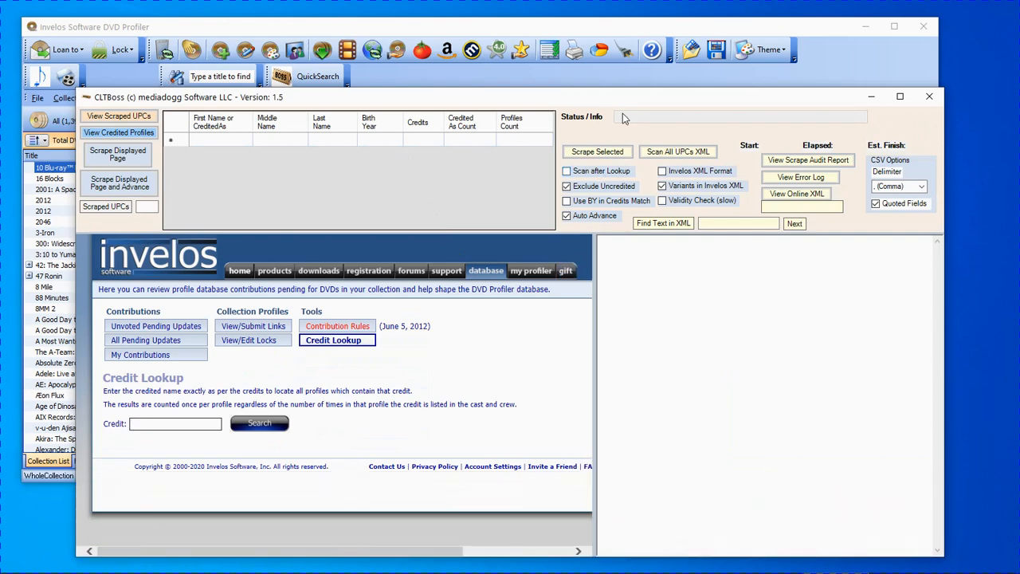
{"action": "left_click", "coordinate": [785, 26]}
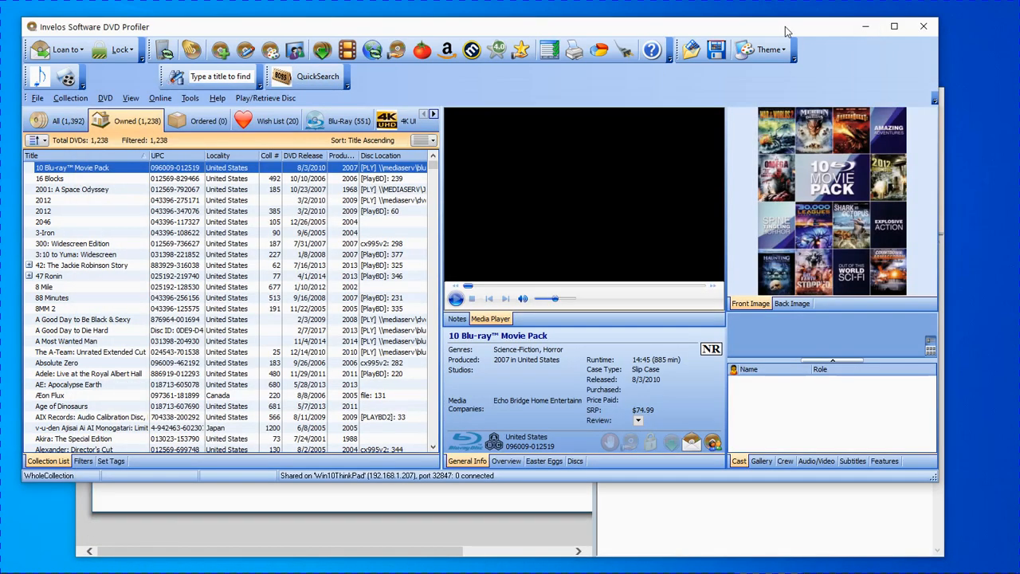
{"action": "left_click", "coordinate": [866, 30]}
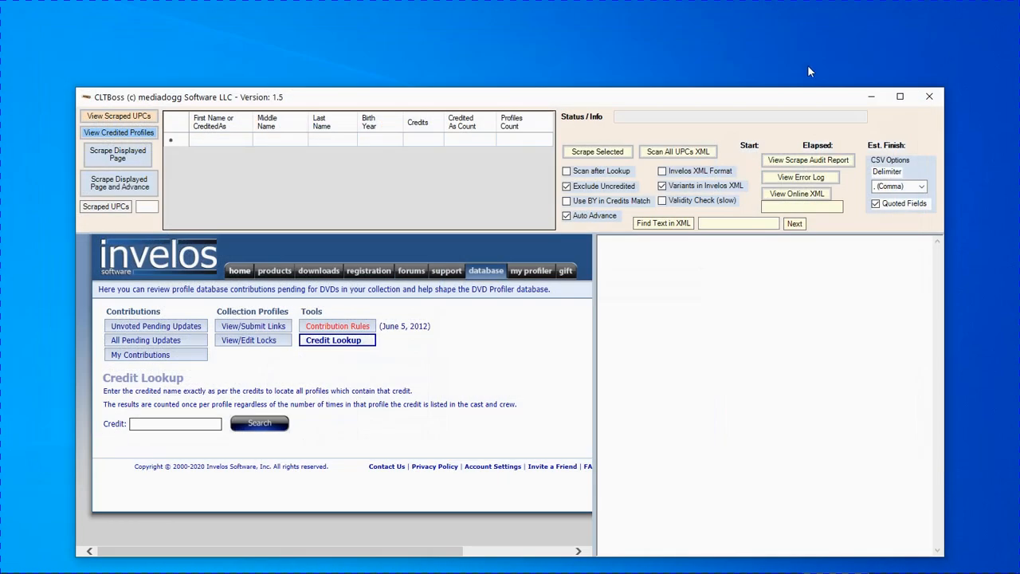
{"action": "left_click_drag", "start_coordinate": [581, 101], "coordinate": [585, 46]}
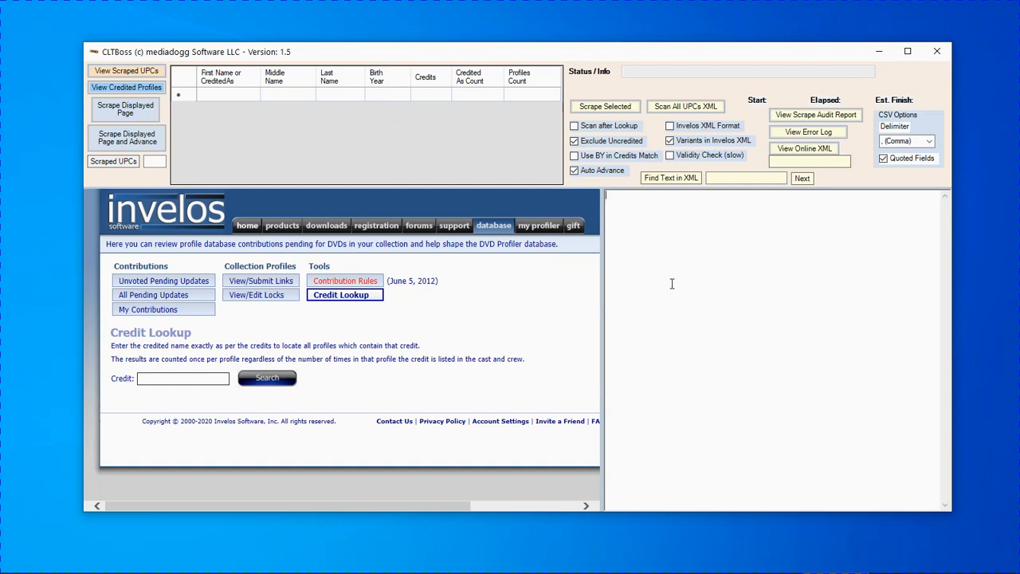
Load the saved variants list into the grid from the 1 KB variants CSV file dated 11/2/2020 6:37 PM in the DVD Profiler folder
{"action": "right_click", "coordinate": [306, 96]}
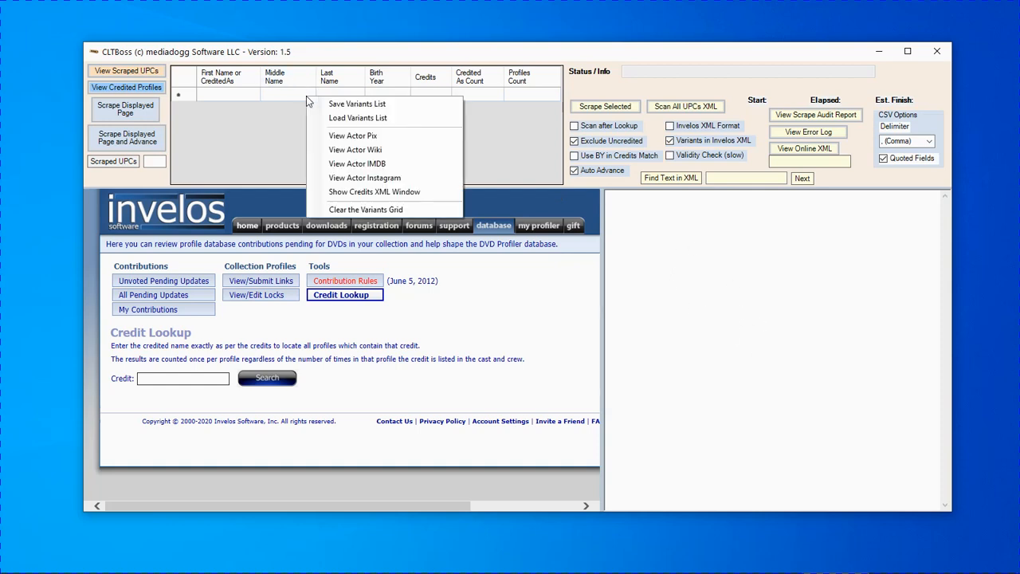
{"action": "left_click", "coordinate": [358, 118]}
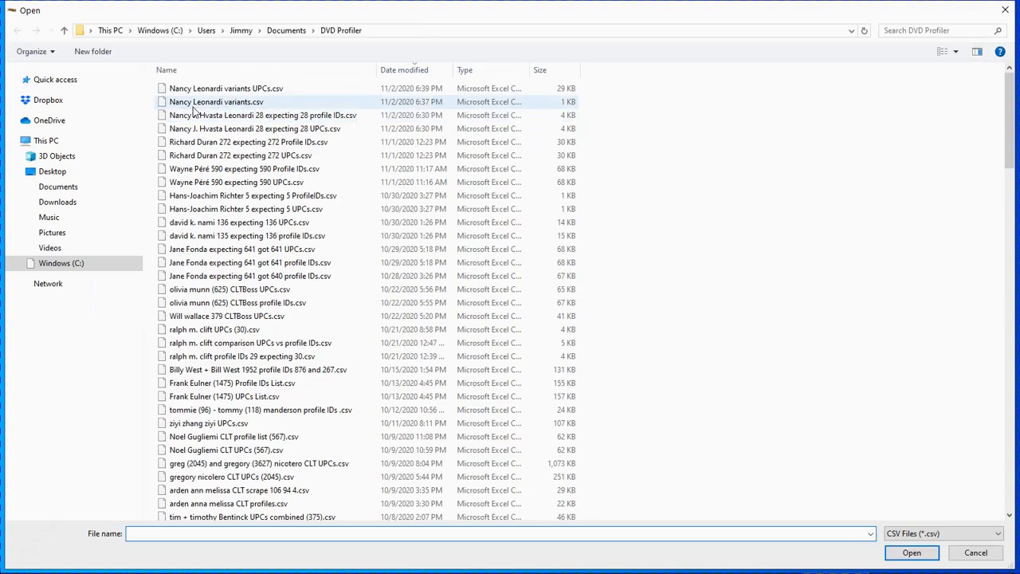
{"action": "left_click", "coordinate": [220, 103]}
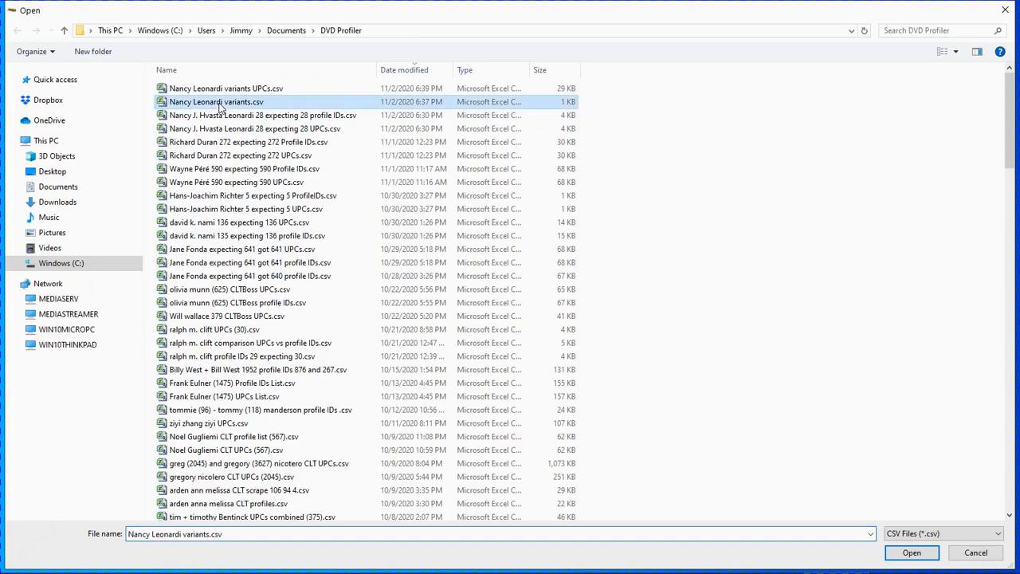
{"action": "left_click", "coordinate": [909, 553]}
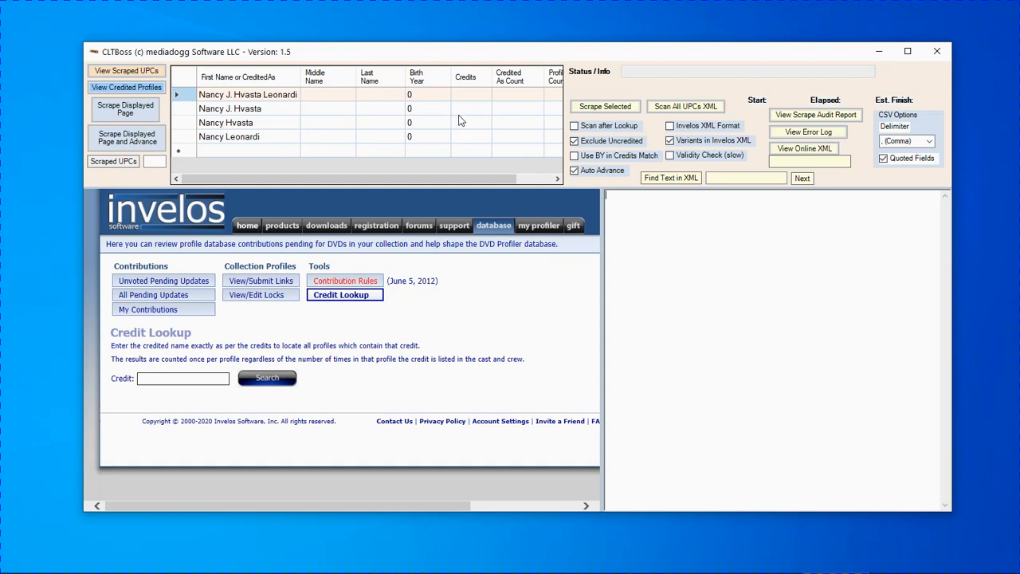
View the scraped UPCs grid and return to the Credit Lookup page
{"action": "left_click", "coordinate": [622, 110]}
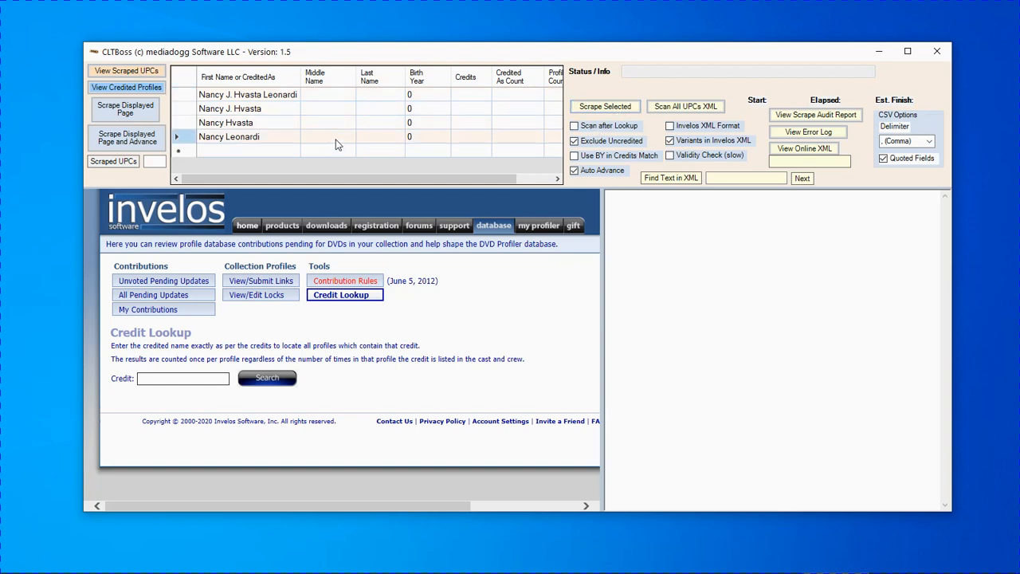
{"action": "left_click", "coordinate": [141, 74]}
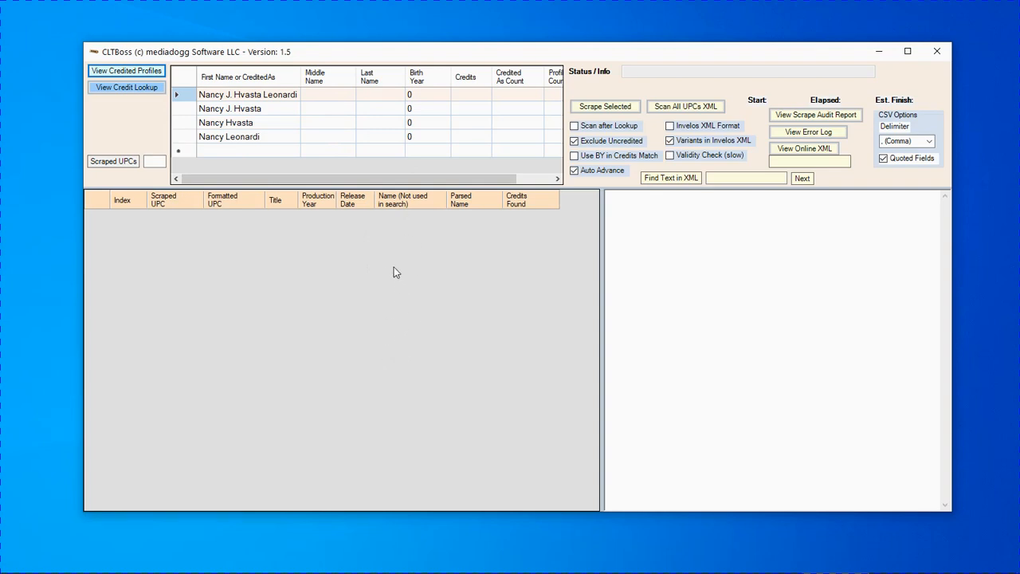
{"action": "left_click", "coordinate": [141, 88]}
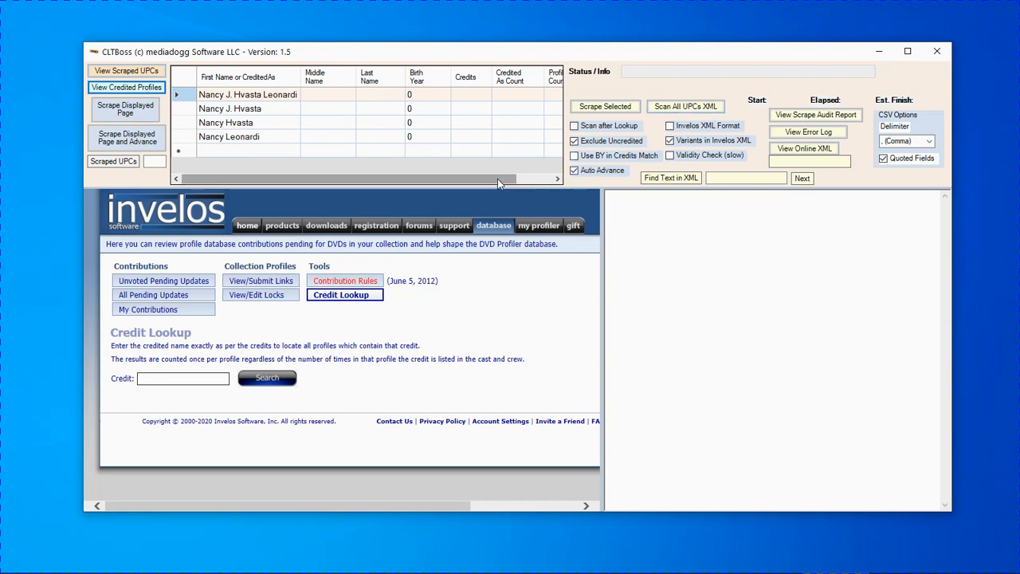
Scrape the profile UPCs for the first name variant in the grid
{"action": "left_click_drag", "start_coordinate": [497, 178], "coordinate": [362, 176]}
{"action": "left_click", "coordinate": [614, 109]}
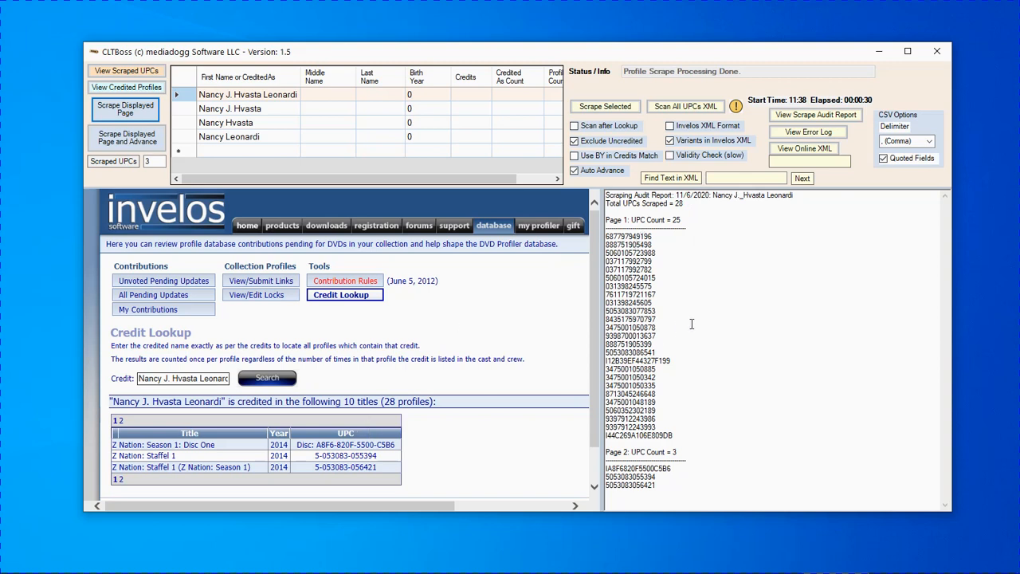
Scrape the second name variant while keeping the existing UPCs list, and review its entries in the scraping audit report
{"action": "left_click", "coordinate": [275, 109]}
{"action": "left_click", "coordinate": [606, 107]}
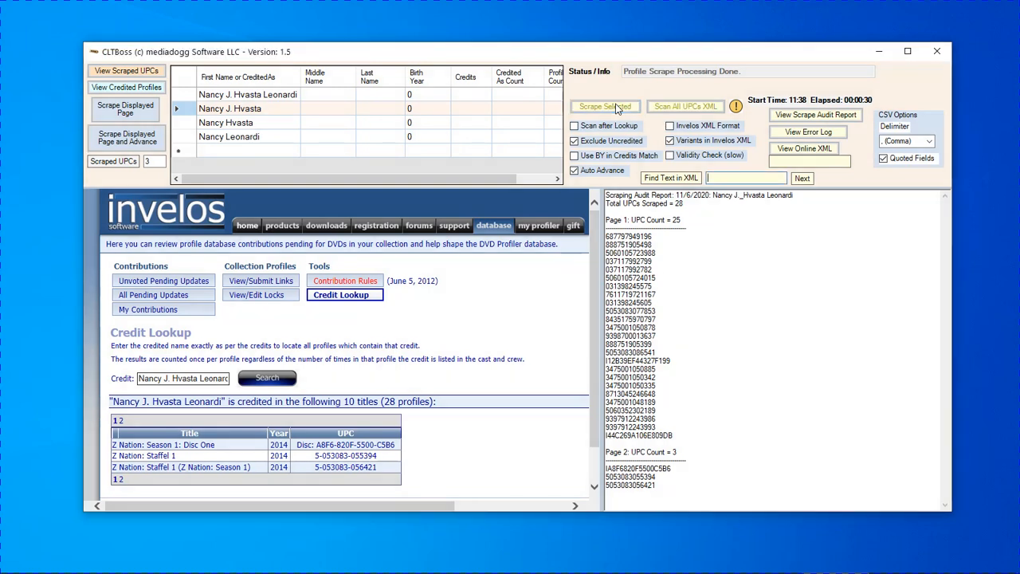
{"action": "left_click", "coordinate": [615, 110]}
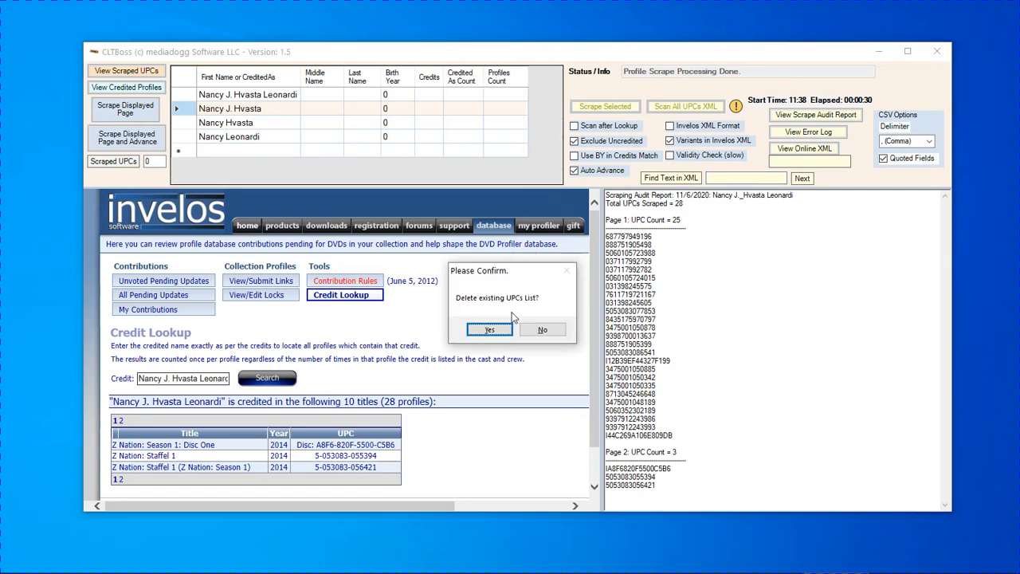
{"action": "left_click", "coordinate": [545, 330]}
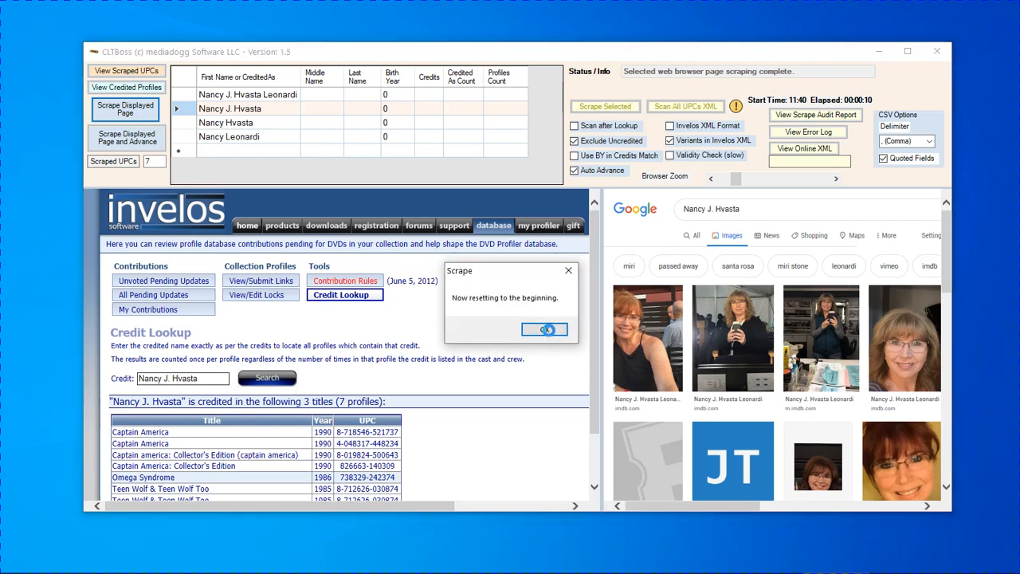
{"action": "left_click", "coordinate": [546, 329]}
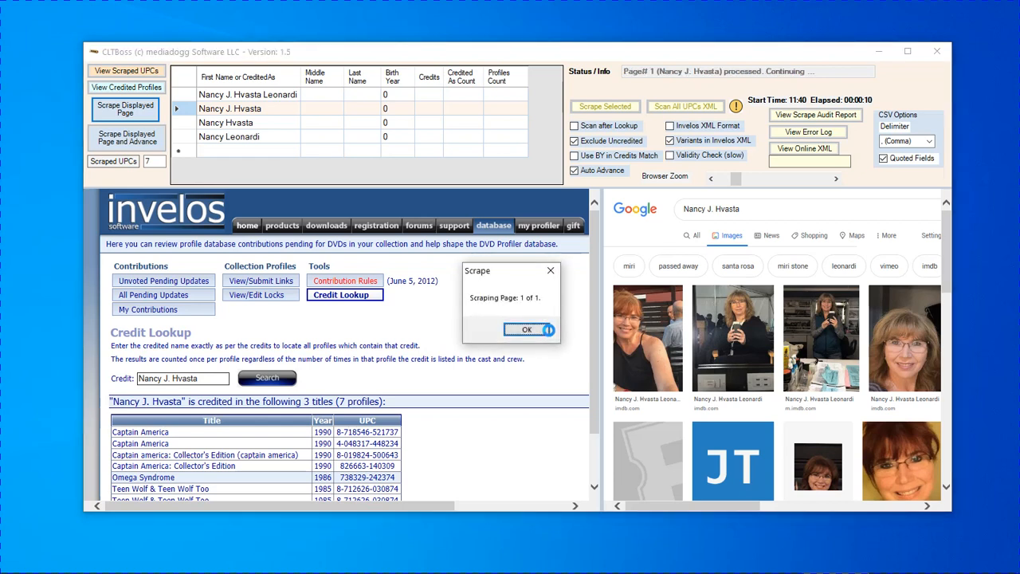
{"action": "left_click", "coordinate": [547, 329]}
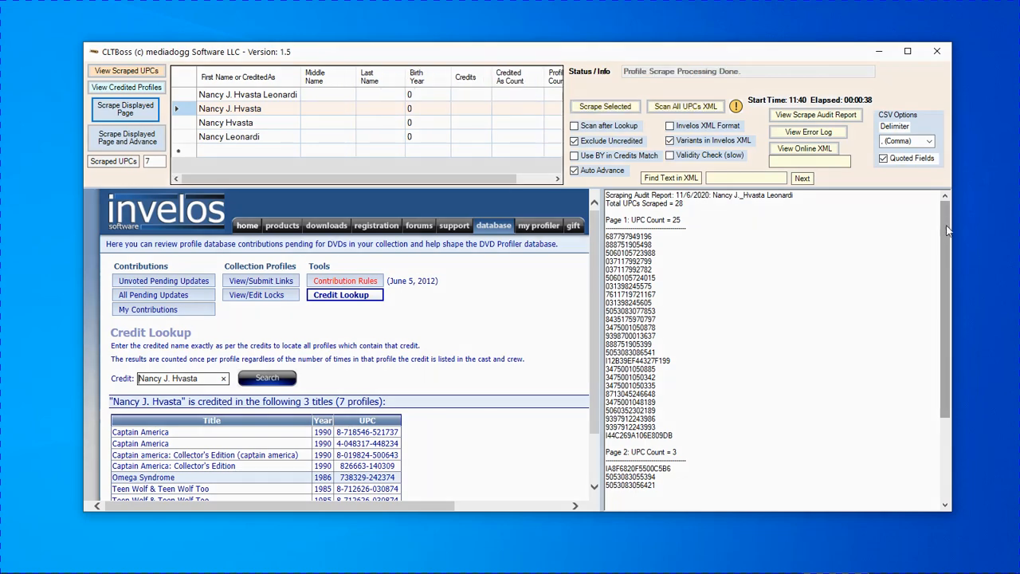
{"action": "left_click_drag", "start_coordinate": [949, 226], "coordinate": [958, 339]}
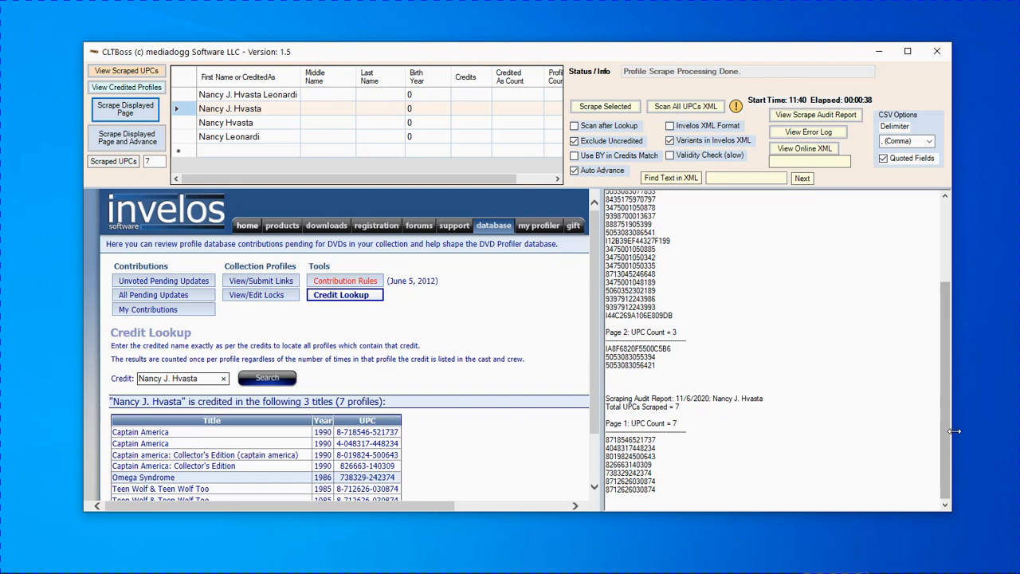
{"action": "scroll", "coordinate": [953, 375], "scroll_direction": "up", "scroll_amount": 5}
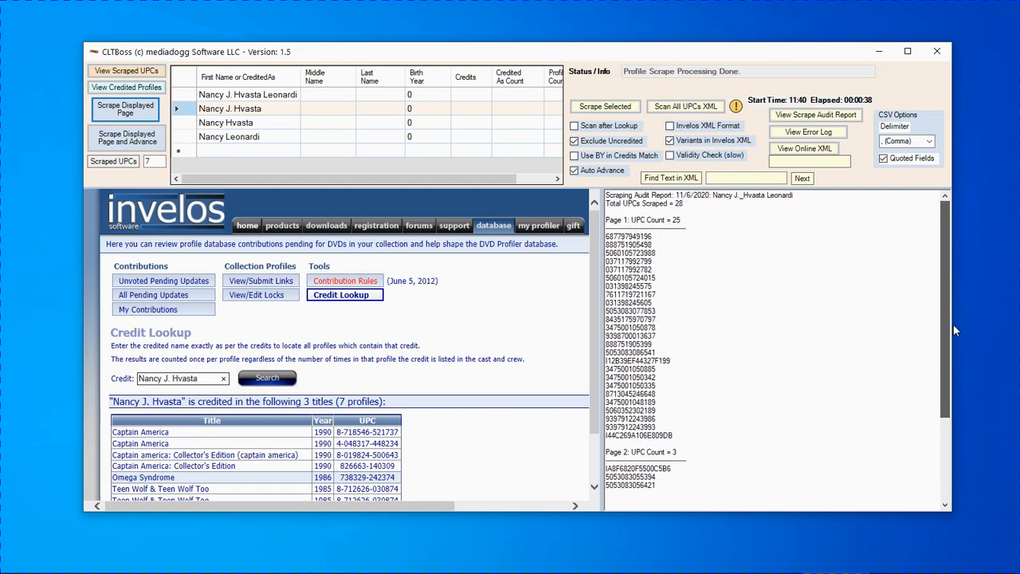
Scrape all four result pages for the third name variant without deleting the existing UPCs list, and review its audit report
{"action": "left_click", "coordinate": [266, 130]}
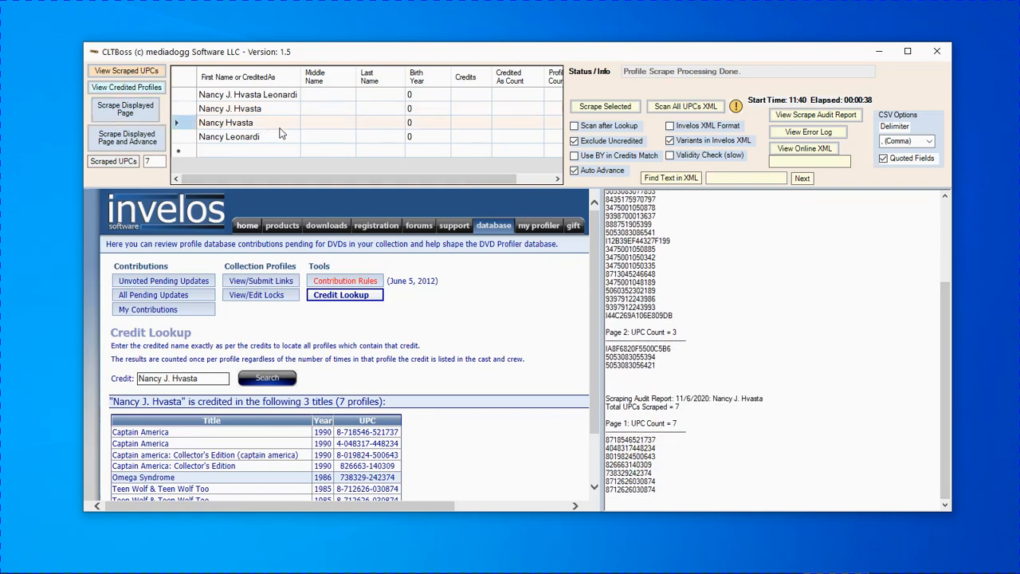
{"action": "left_click", "coordinate": [609, 108]}
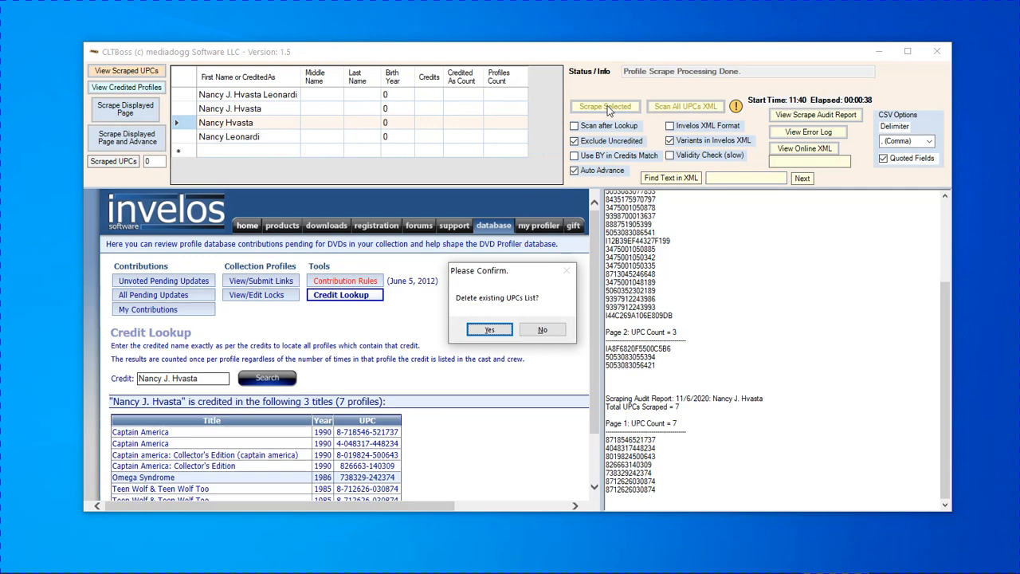
{"action": "left_click", "coordinate": [542, 328]}
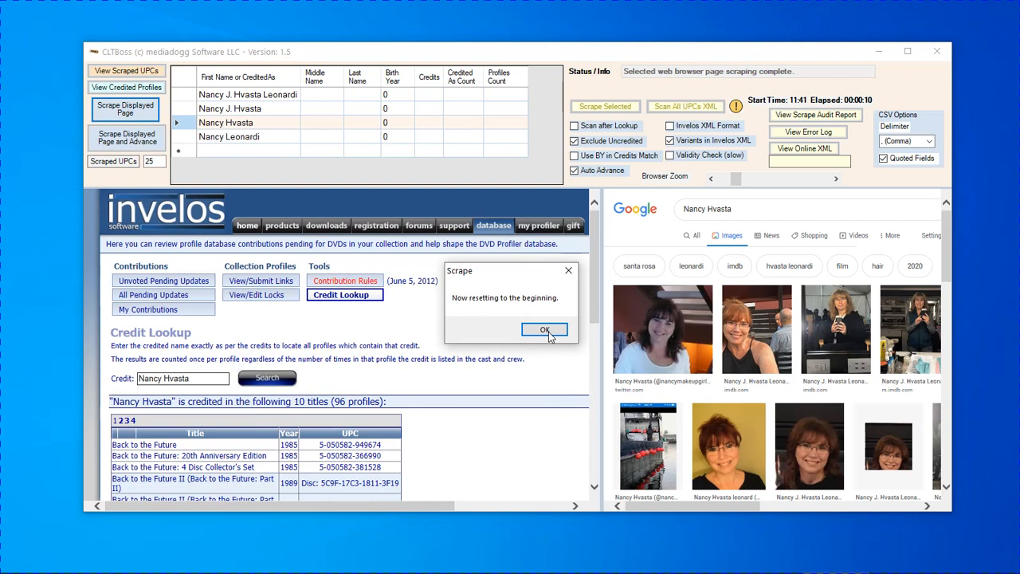
{"action": "left_click", "coordinate": [545, 330]}
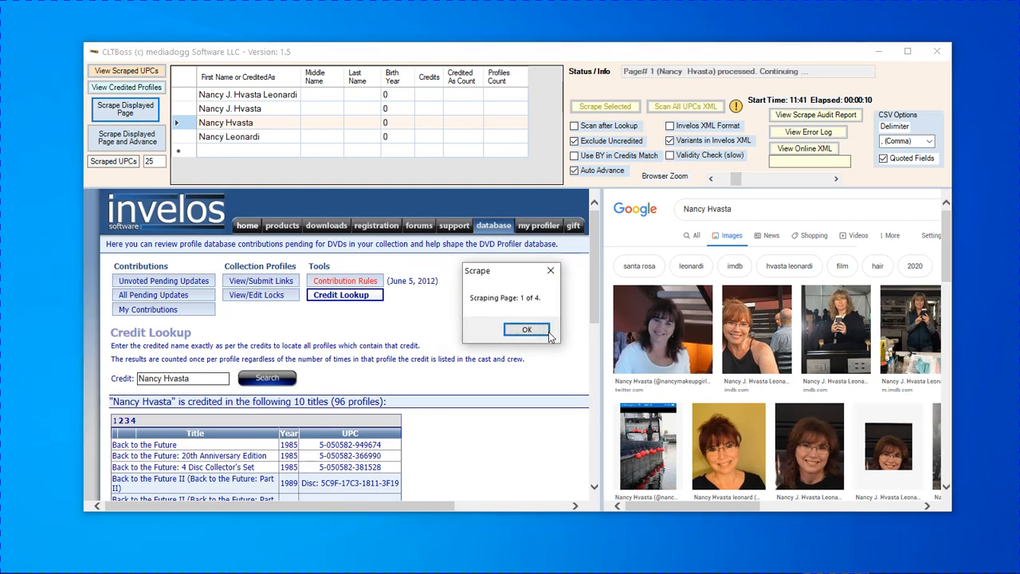
{"action": "left_click", "coordinate": [549, 336]}
{"action": "left_click", "coordinate": [527, 330]}
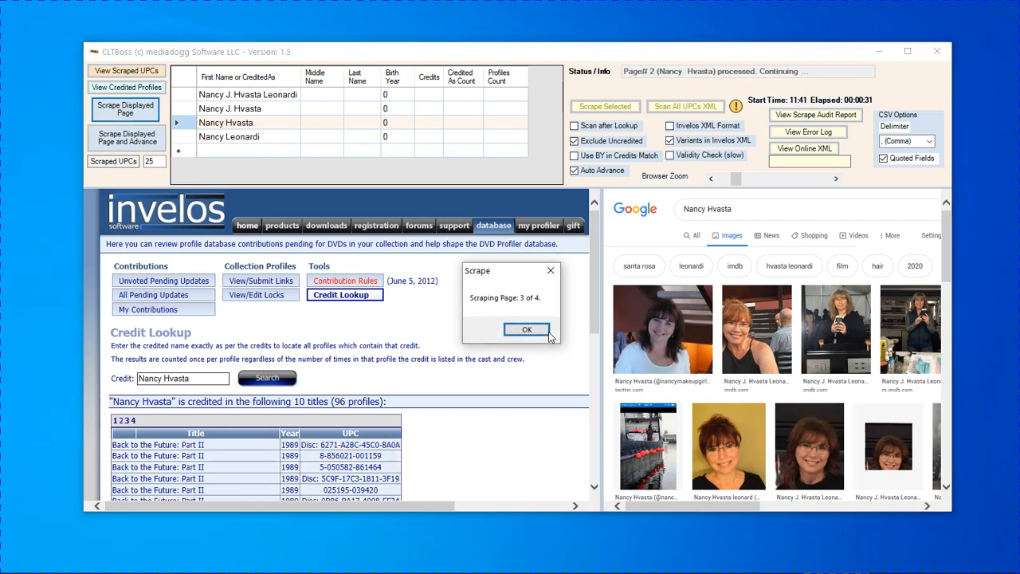
{"action": "left_click", "coordinate": [527, 330]}
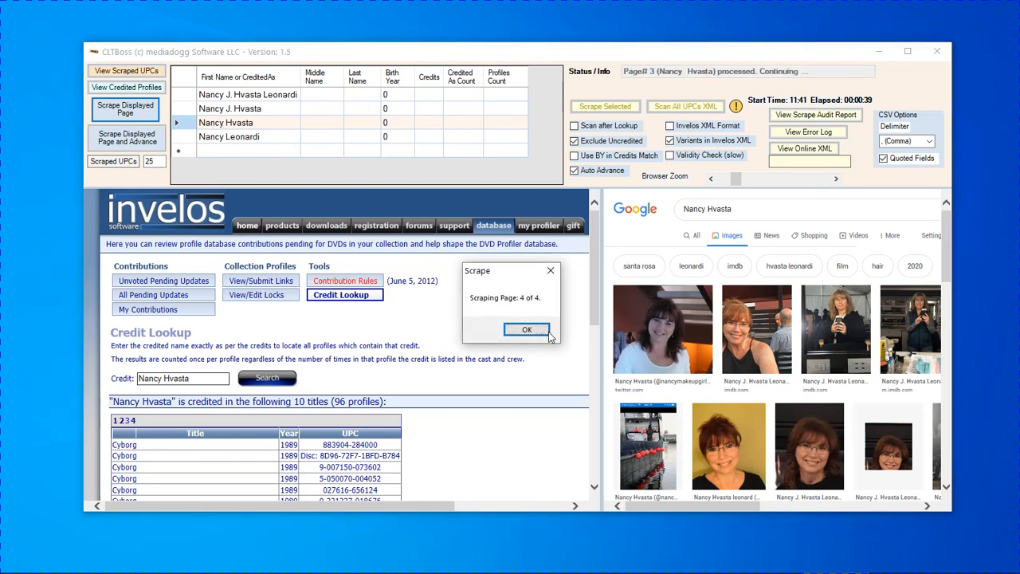
{"action": "left_click", "coordinate": [548, 332]}
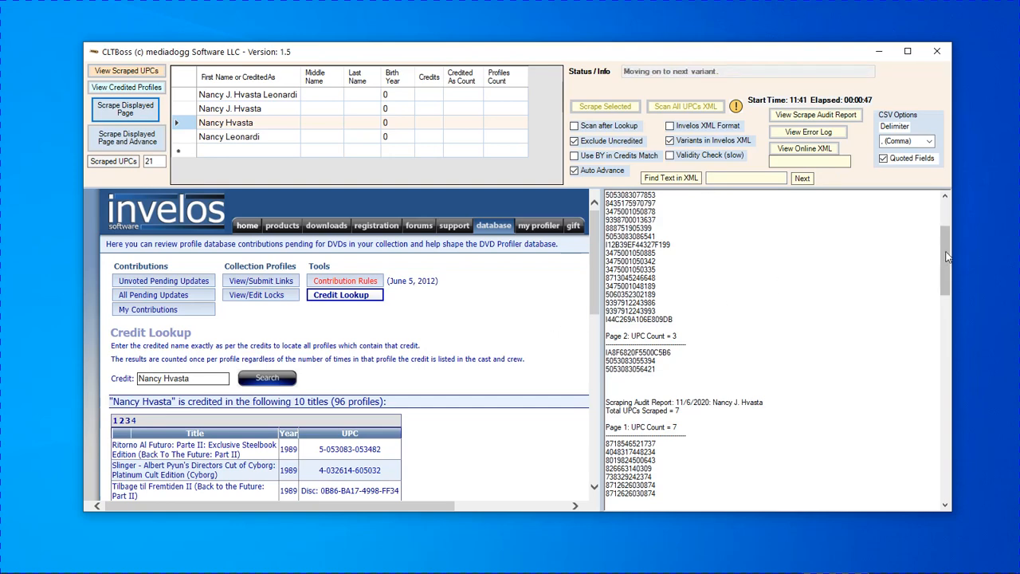
{"action": "left_click_drag", "start_coordinate": [946, 260], "coordinate": [950, 329]}
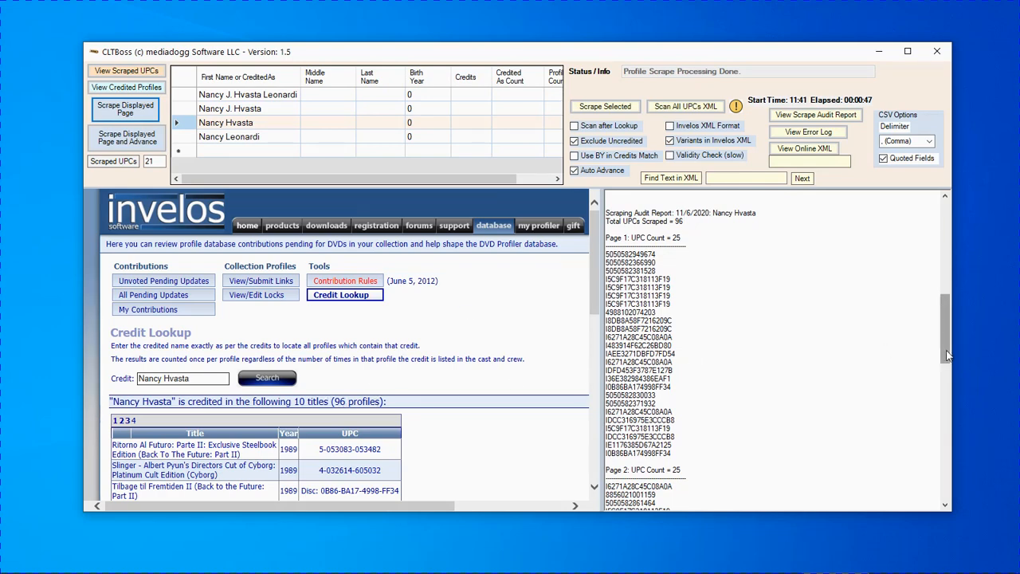
{"action": "left_click_drag", "start_coordinate": [947, 358], "coordinate": [949, 512]}
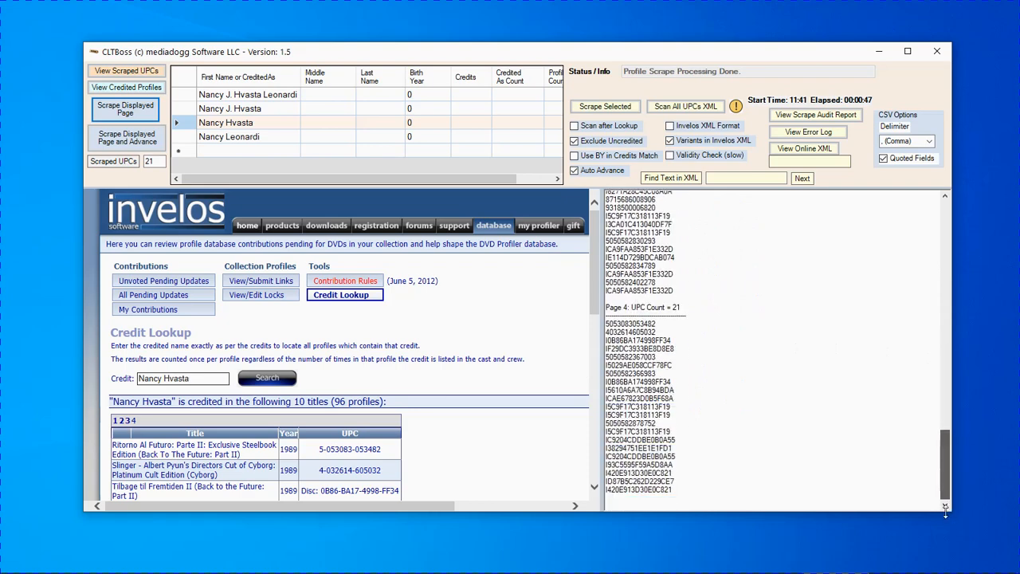
Scrape the fourth name variant, keeping the existing UPCs list, and review its section at the end of the audit report
{"action": "left_click", "coordinate": [281, 140]}
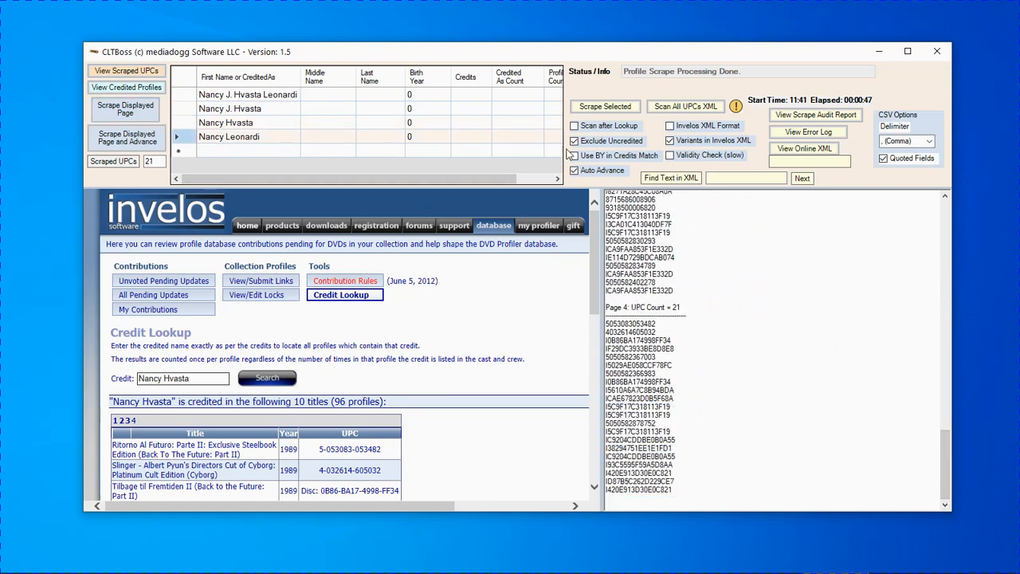
{"action": "left_click", "coordinate": [611, 109]}
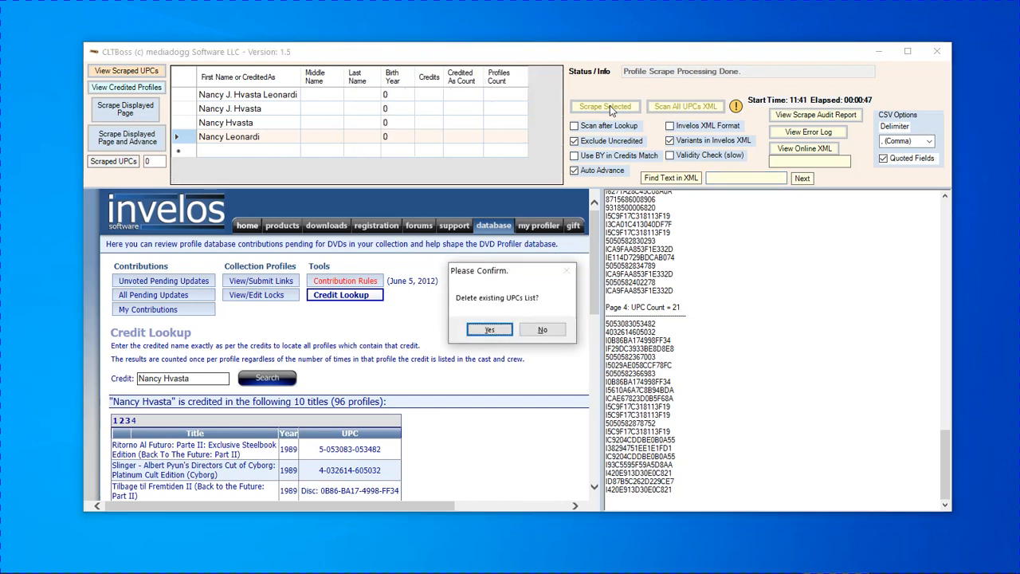
{"action": "left_click", "coordinate": [544, 330]}
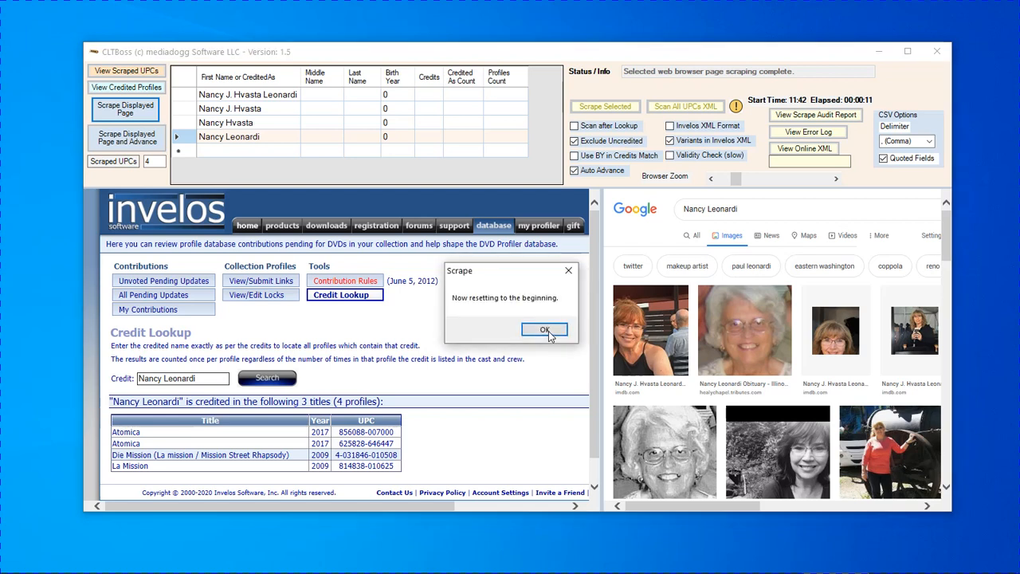
{"action": "left_click", "coordinate": [546, 330]}
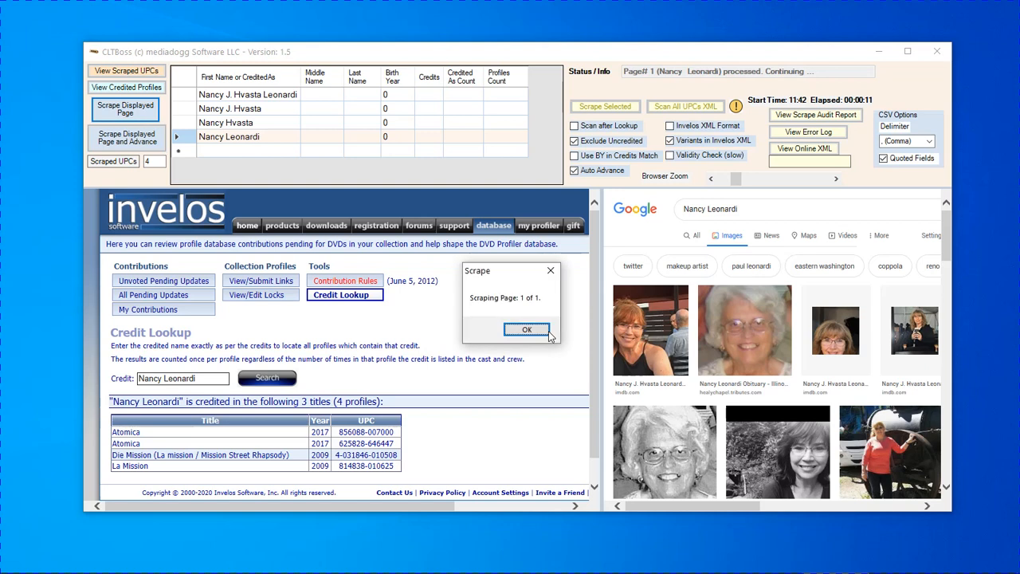
{"action": "left_click", "coordinate": [527, 330]}
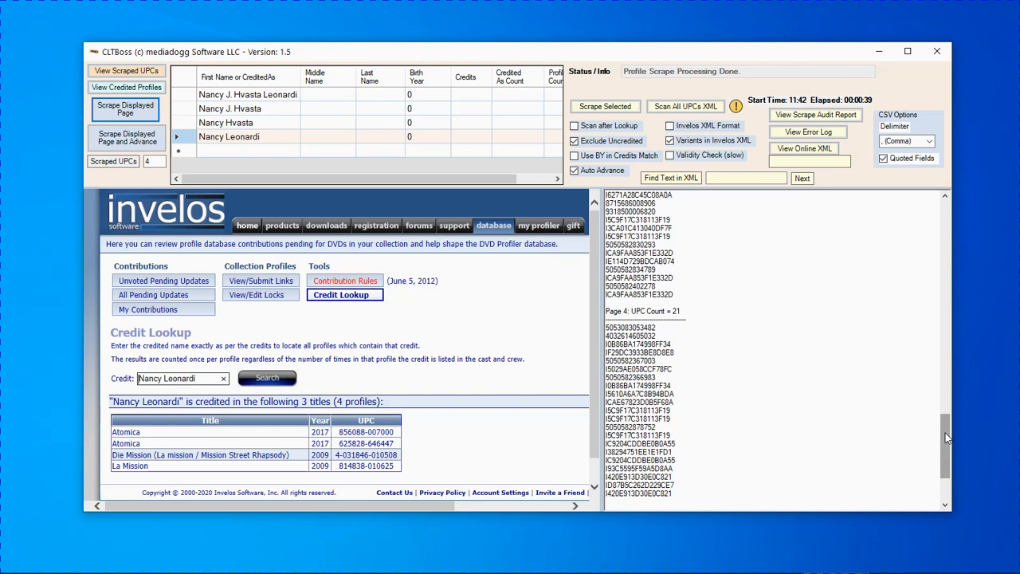
{"action": "left_click_drag", "start_coordinate": [947, 437], "coordinate": [947, 483]}
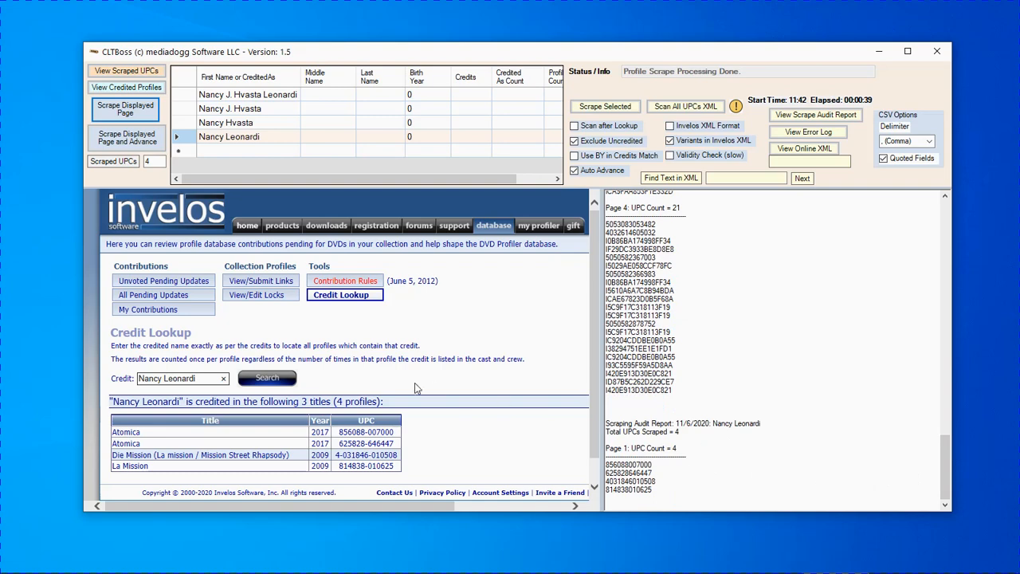
Return to the start of the scraping audit report and look over the options for saving or loading its text
{"action": "left_click_drag", "start_coordinate": [947, 477], "coordinate": [949, 229]}
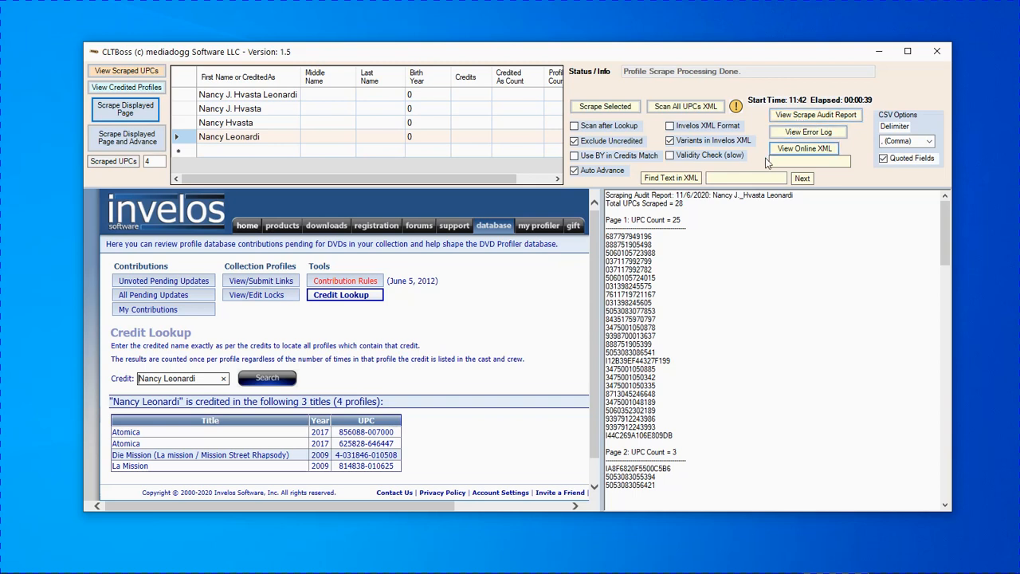
{"action": "right_click", "coordinate": [757, 253]}
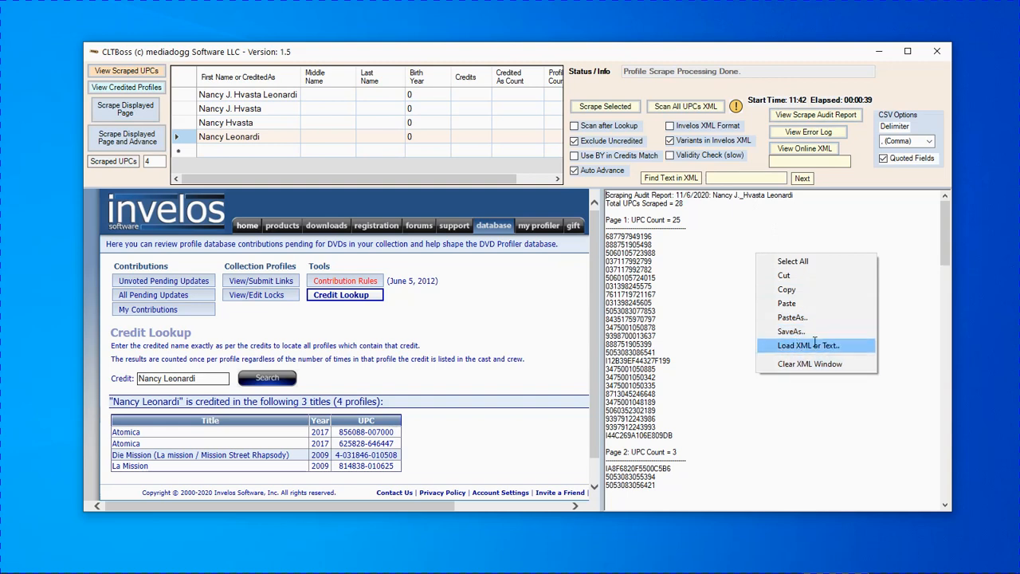
{"action": "left_click", "coordinate": [740, 240]}
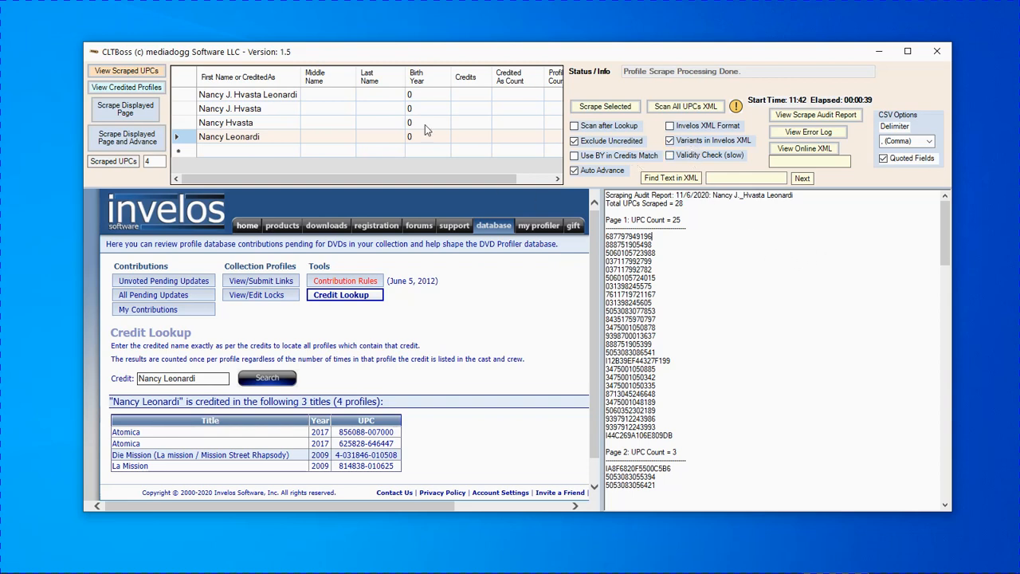
Open the scraped UPCs list and examine its entries from first to last, checking the final rows for repeated titles
{"action": "left_click", "coordinate": [133, 74]}
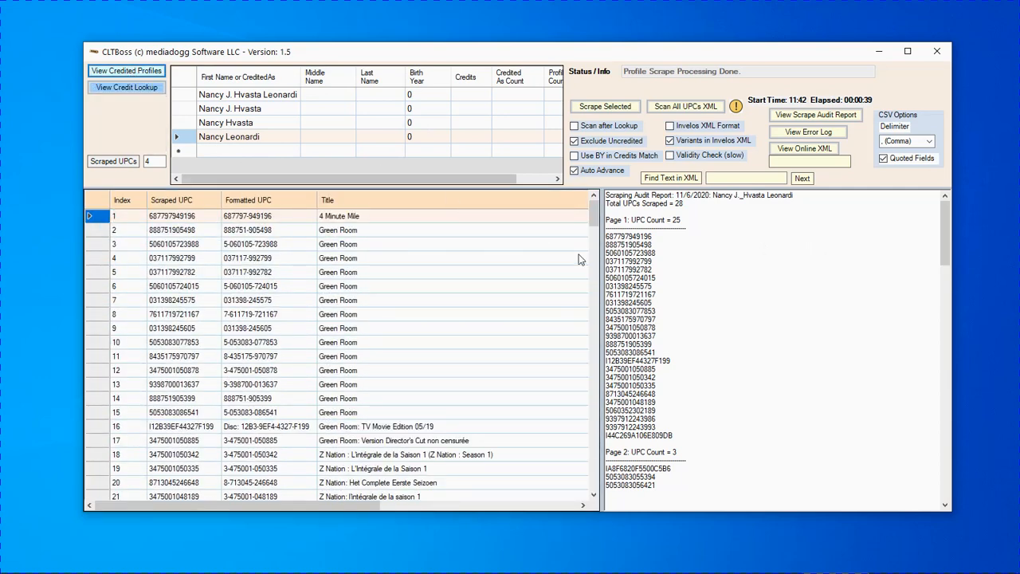
{"action": "left_click_drag", "start_coordinate": [593, 215], "coordinate": [577, 494]}
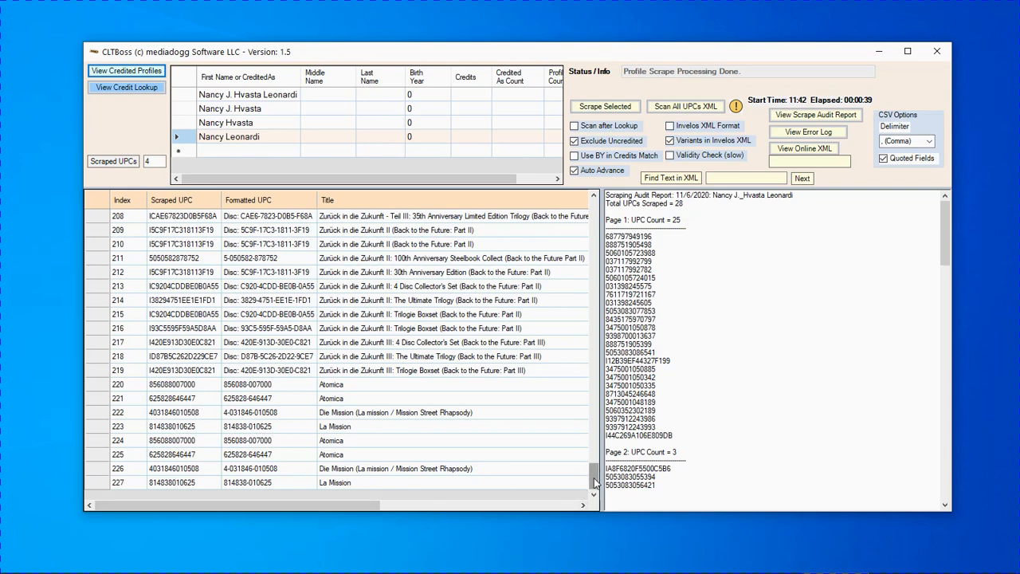
{"action": "left_click_drag", "start_coordinate": [594, 481], "coordinate": [594, 494]}
{"action": "left_click_drag", "start_coordinate": [594, 484], "coordinate": [594, 492]}
{"action": "scroll", "coordinate": [593, 489], "scroll_direction": "up", "scroll_amount": 3}
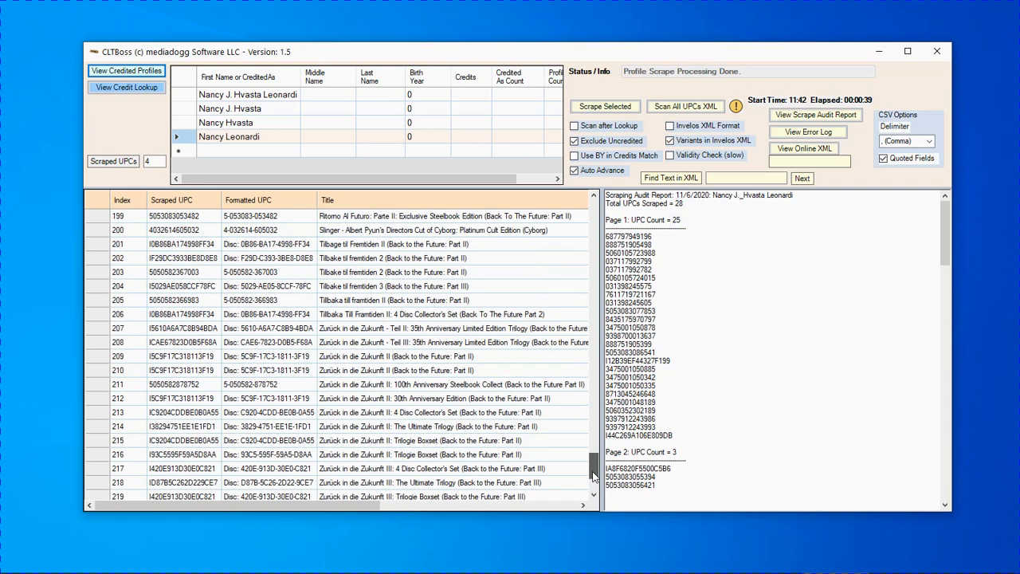
{"action": "scroll", "coordinate": [593, 496], "scroll_direction": "down", "scroll_amount": 3}
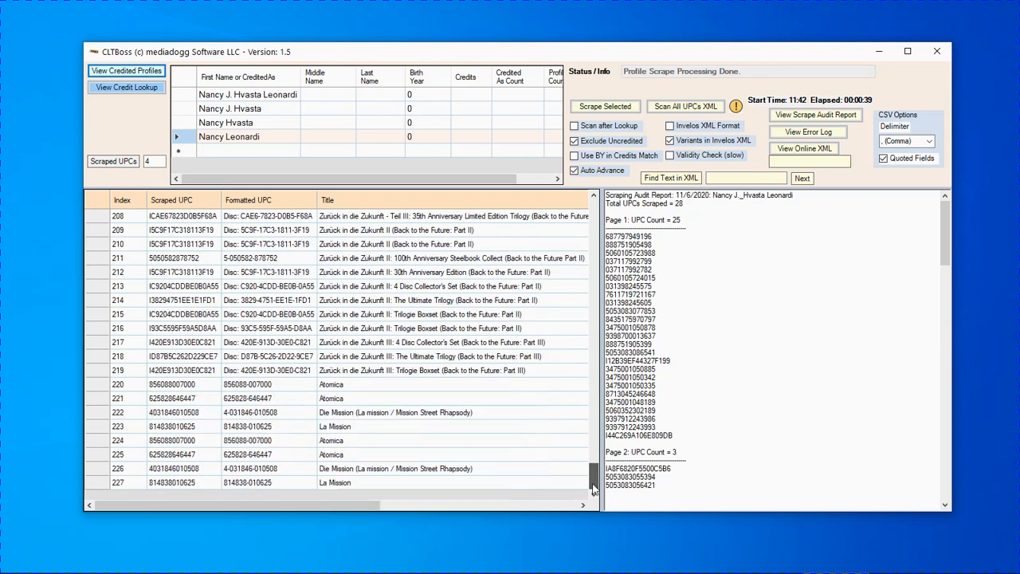
{"action": "left_click_drag", "start_coordinate": [595, 484], "coordinate": [600, 207]}
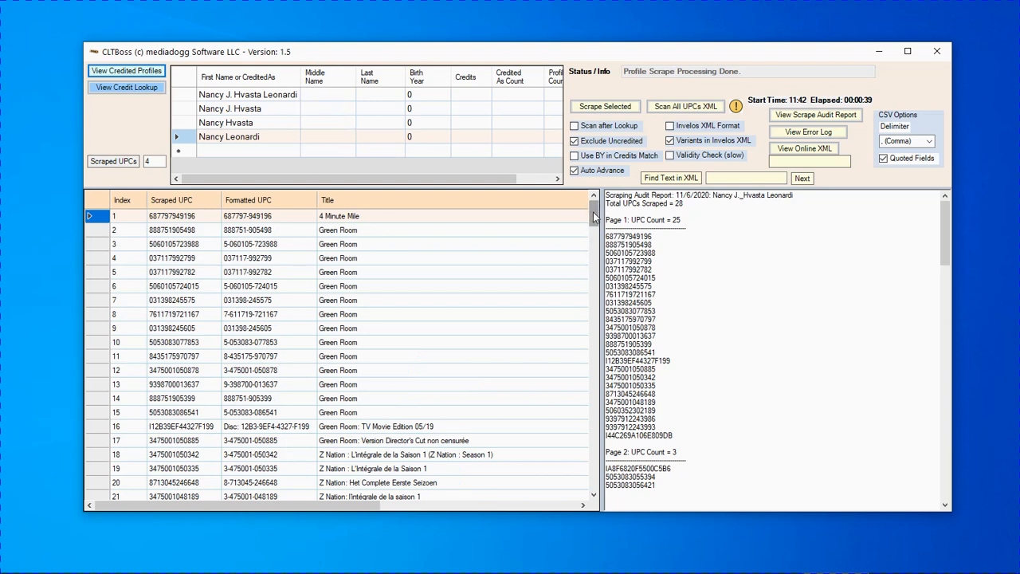
{"action": "left_click_drag", "start_coordinate": [593, 212], "coordinate": [598, 494]}
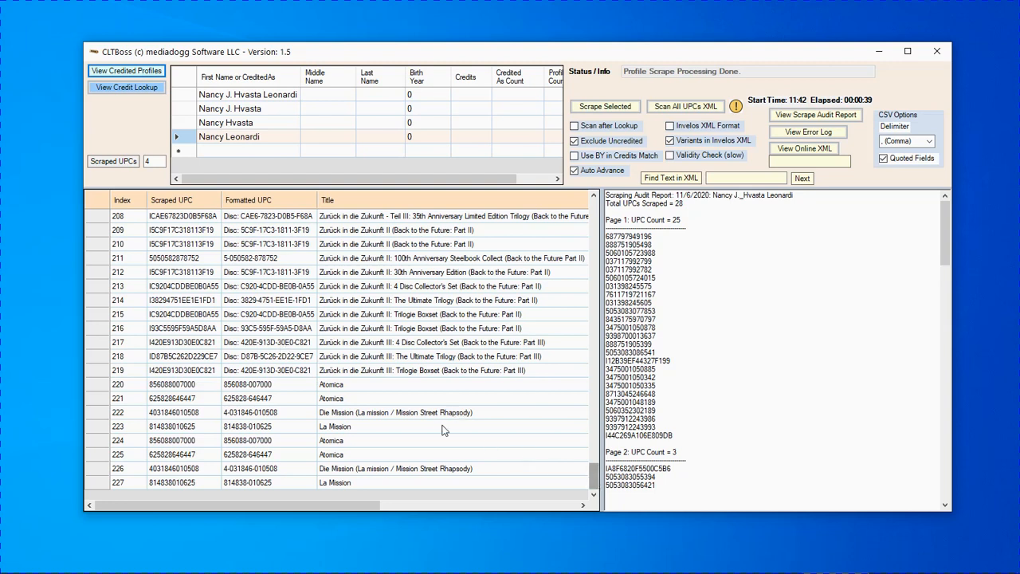
Sort the scraped list by Scraped UPC and examine the duplicate rows along with their production year and name columns
{"action": "left_click", "coordinate": [190, 201]}
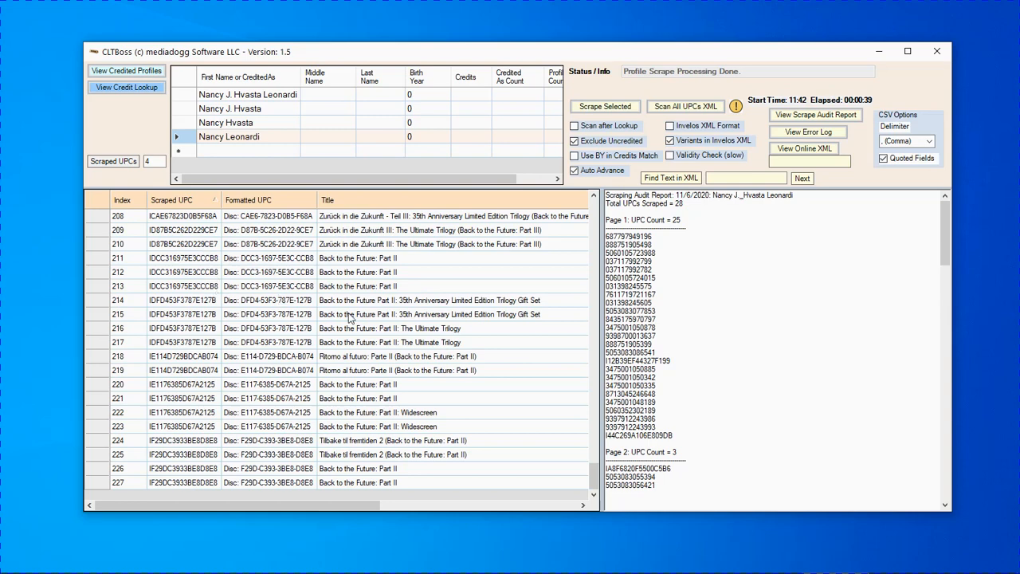
{"action": "left_click_drag", "start_coordinate": [594, 475], "coordinate": [589, 207]}
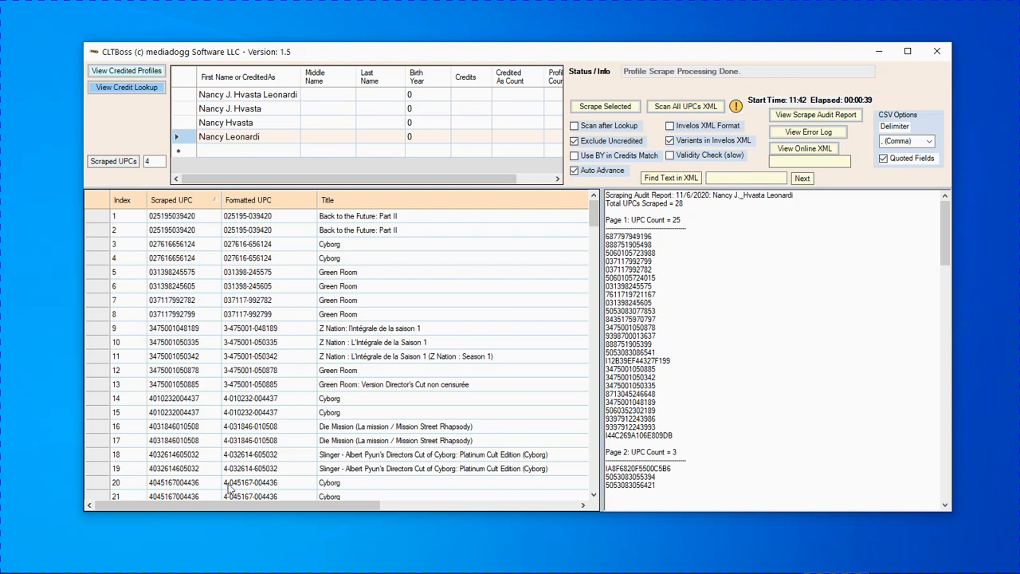
{"action": "left_click_drag", "start_coordinate": [270, 507], "coordinate": [585, 495]}
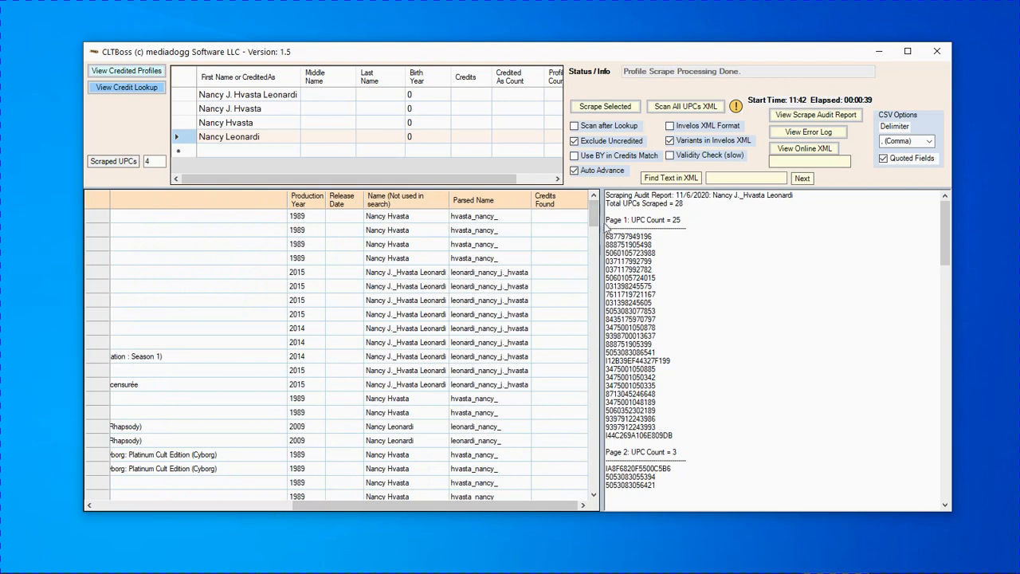
{"action": "mouse_move", "coordinate": [596, 214]}
{"action": "left_mouse_down"}
{"action": "mouse_move", "coordinate": [603, 447]}
{"action": "mouse_move", "coordinate": [593, 506]}
{"action": "mouse_move", "coordinate": [590, 207]}
{"action": "left_mouse_up"}
{"action": "left_click_drag", "start_coordinate": [473, 505], "coordinate": [541, 498]}
Run the XML scan on all scraped UPCs and monitor the credits and profile counts in the variants grid
{"action": "left_click", "coordinate": [682, 110]}
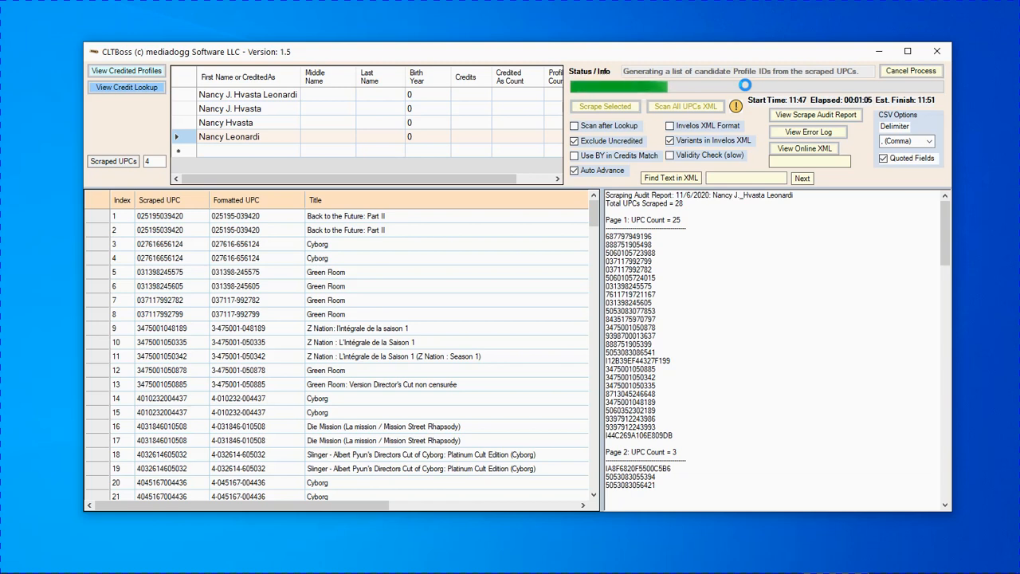
{"action": "left_click_drag", "start_coordinate": [501, 180], "coordinate": [339, 138]}
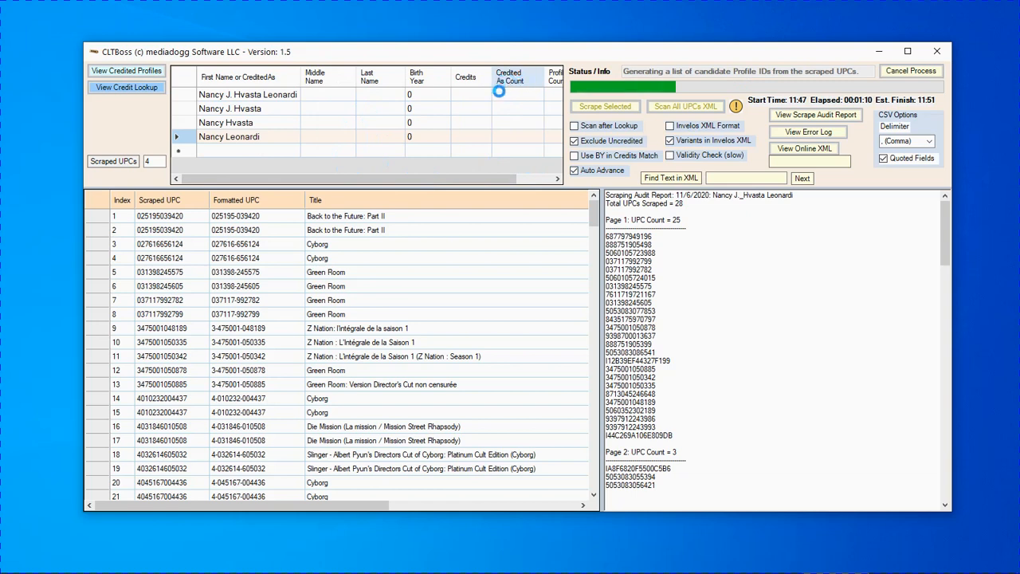
{"action": "left_click_drag", "start_coordinate": [490, 180], "coordinate": [546, 178]}
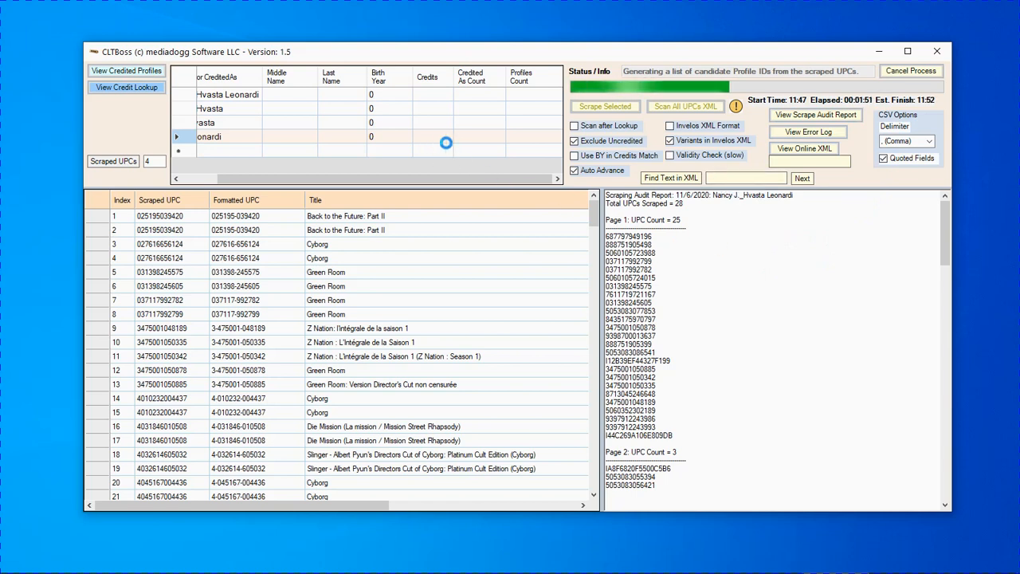
Look up actor pictures for the fourth name variant while the XML scan runs
{"action": "right_click", "coordinate": [429, 137]}
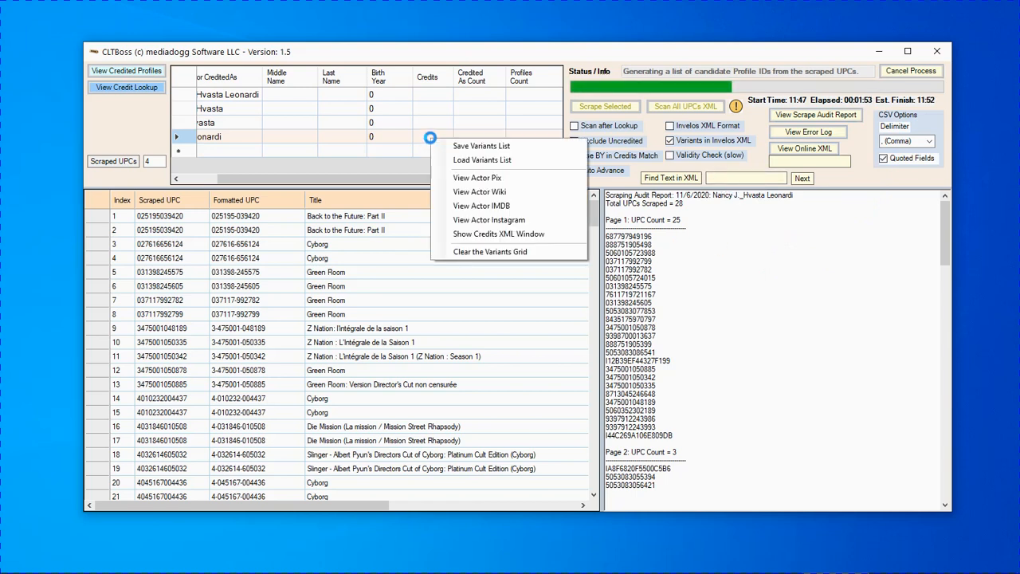
{"action": "left_click", "coordinate": [478, 178]}
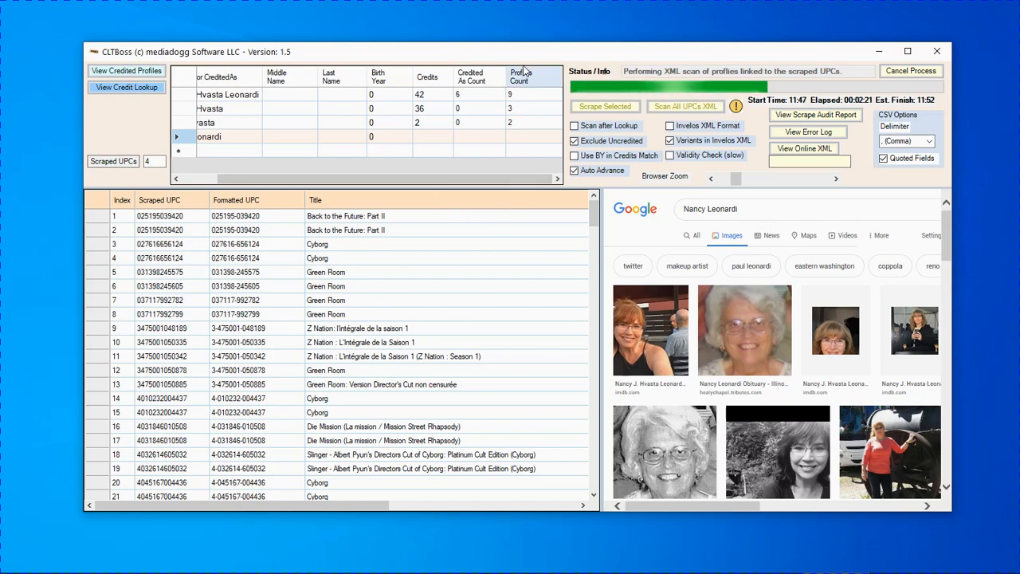
{"action": "mouse_move", "coordinate": [538, 50]}
{"action": "left_mouse_down"}
{"action": "mouse_move", "coordinate": [536, 83]}
{"action": "mouse_move", "coordinate": [542, 56]}
{"action": "left_mouse_up"}
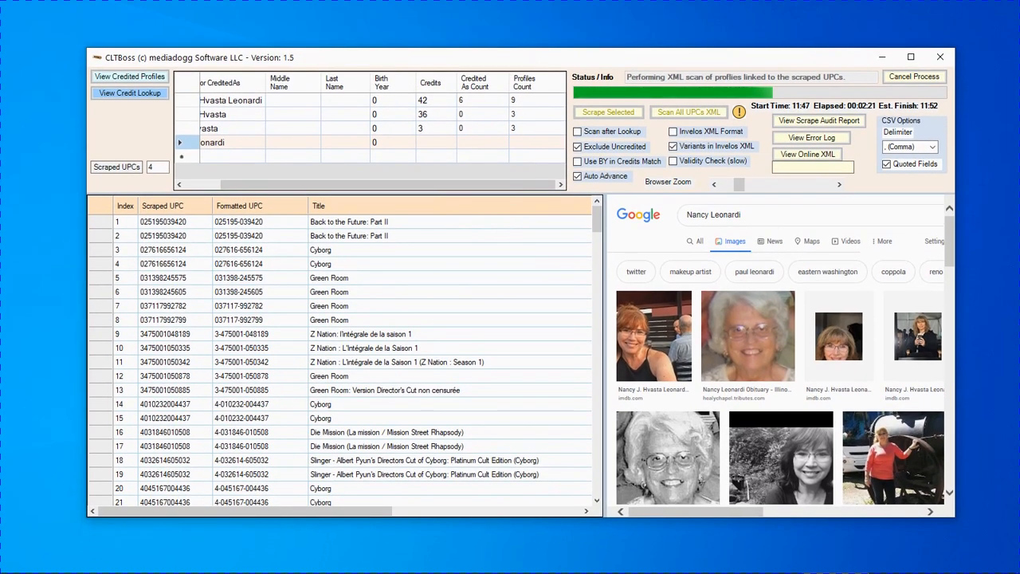
Switch to DVD Profiler to look at its collection window, then minimise it to return to CLTBoss
{"action": "left_click", "coordinate": [766, 566]}
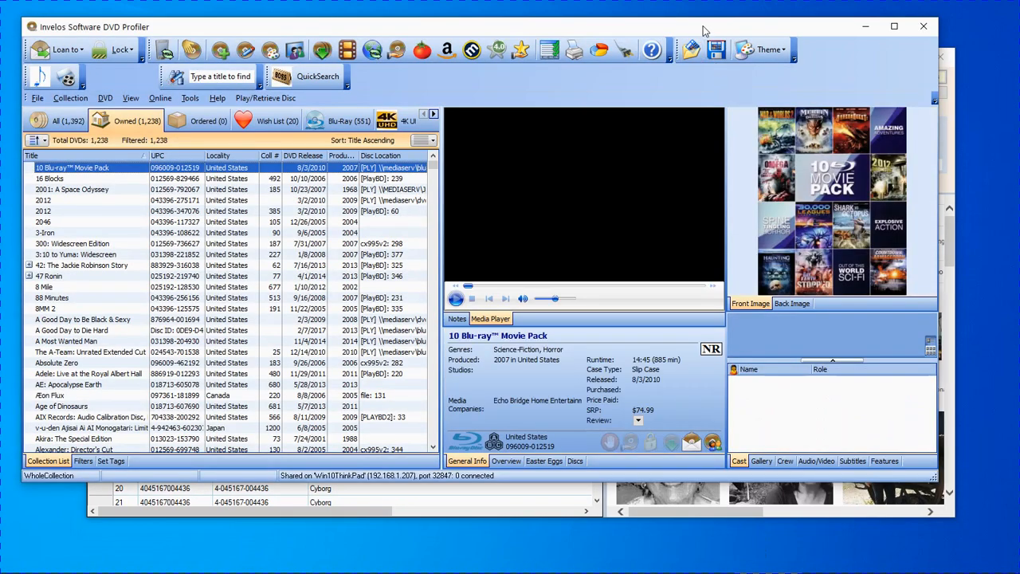
{"action": "mouse_move", "coordinate": [706, 27]}
{"action": "left_mouse_down"}
{"action": "mouse_move", "coordinate": [723, 55]}
{"action": "mouse_move", "coordinate": [715, 141]}
{"action": "mouse_move", "coordinate": [716, 91]}
{"action": "left_mouse_up"}
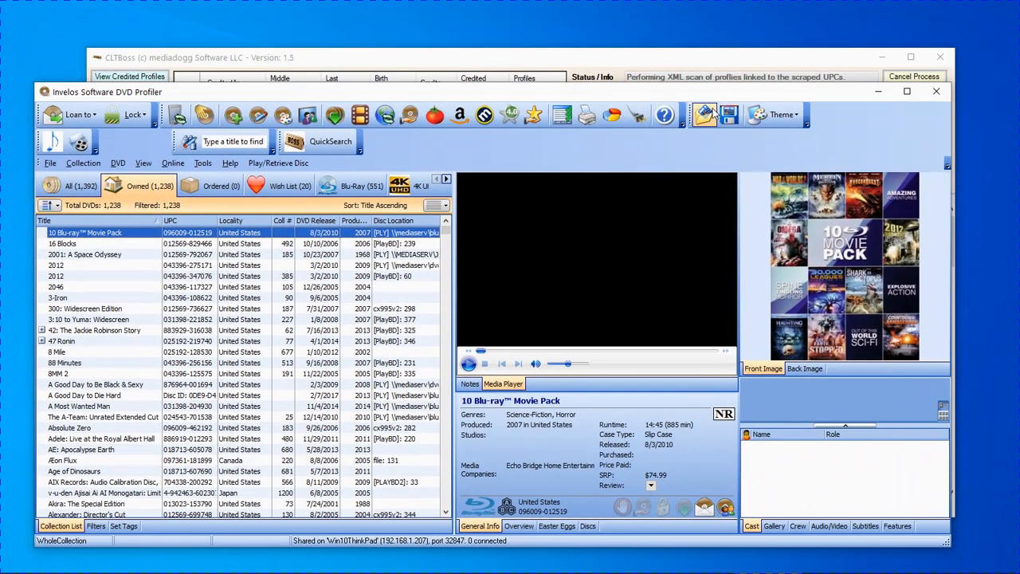
{"action": "left_click", "coordinate": [878, 92]}
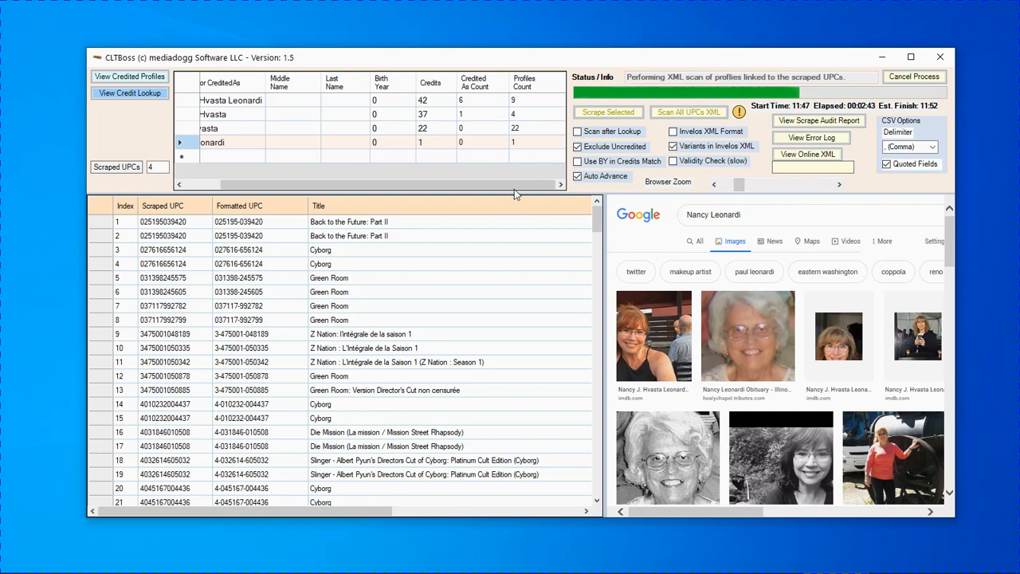
Redisplay the scraping audit report from its start while the XML scan is still running
{"action": "left_click_drag", "start_coordinate": [514, 185], "coordinate": [478, 185]}
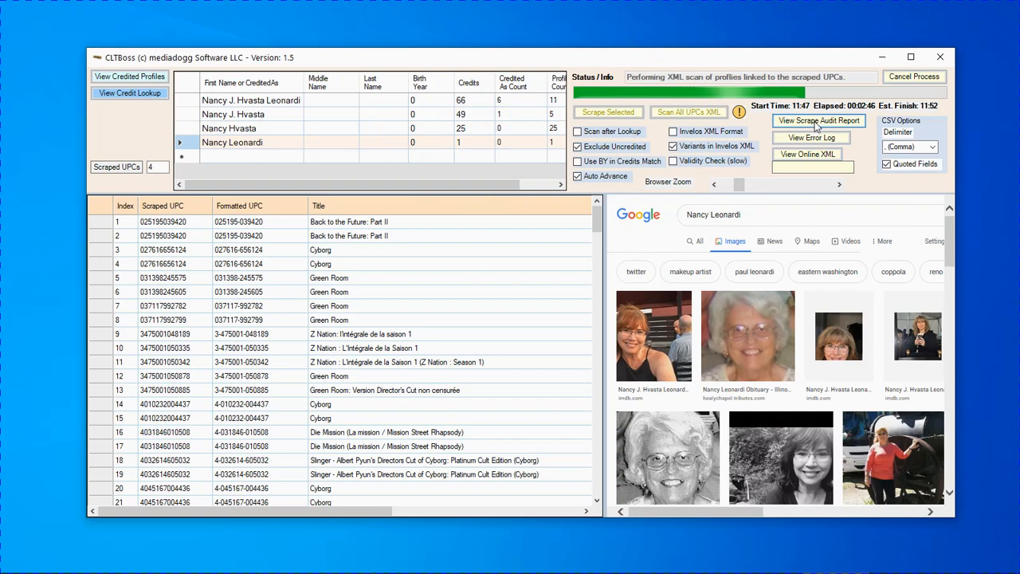
{"action": "left_click", "coordinate": [814, 126]}
{"action": "left_click_drag", "start_coordinate": [951, 241], "coordinate": [956, 198]}
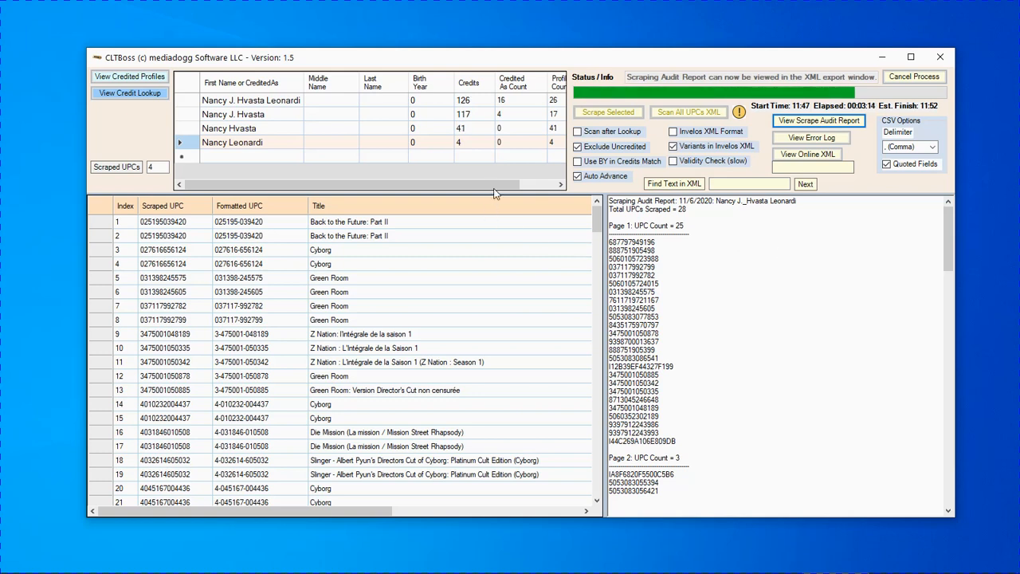
Review the XML output of the finished scan and check the profile counts for the second, third and fourth name variants
{"action": "left_click_drag", "start_coordinate": [498, 182], "coordinate": [534, 184]}
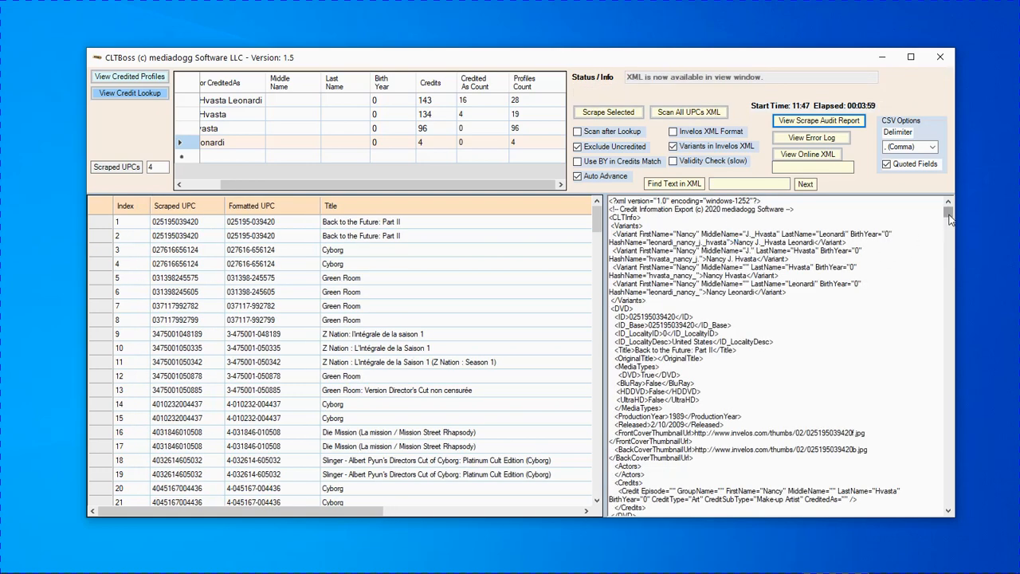
{"action": "mouse_move", "coordinate": [950, 212]}
{"action": "left_mouse_down"}
{"action": "mouse_move", "coordinate": [949, 316]}
{"action": "mouse_move", "coordinate": [939, 215]}
{"action": "mouse_move", "coordinate": [947, 209]}
{"action": "left_mouse_up"}
{"action": "left_click", "coordinate": [769, 326]}
{"action": "left_click", "coordinate": [525, 120]}
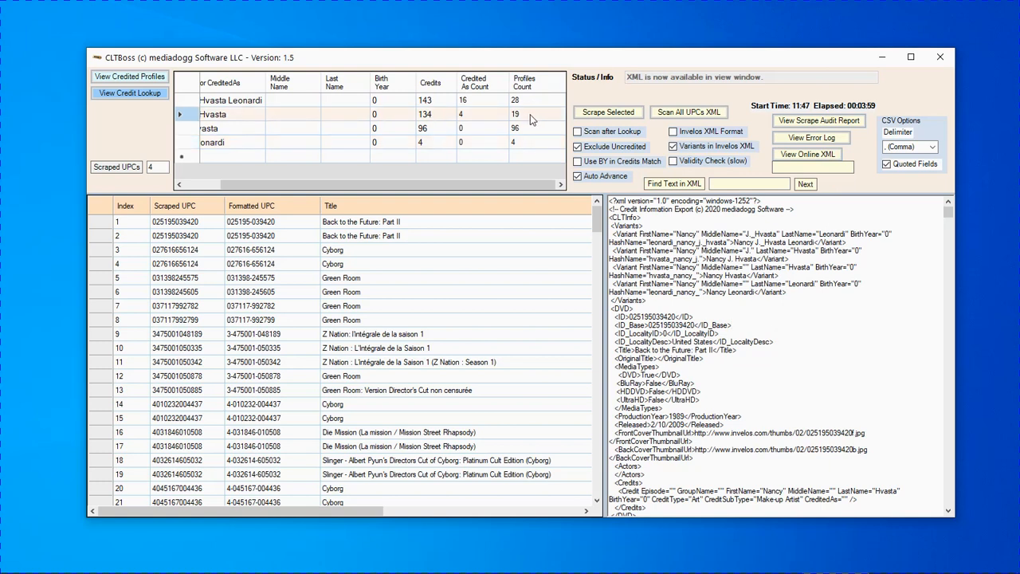
{"action": "left_click", "coordinate": [522, 129]}
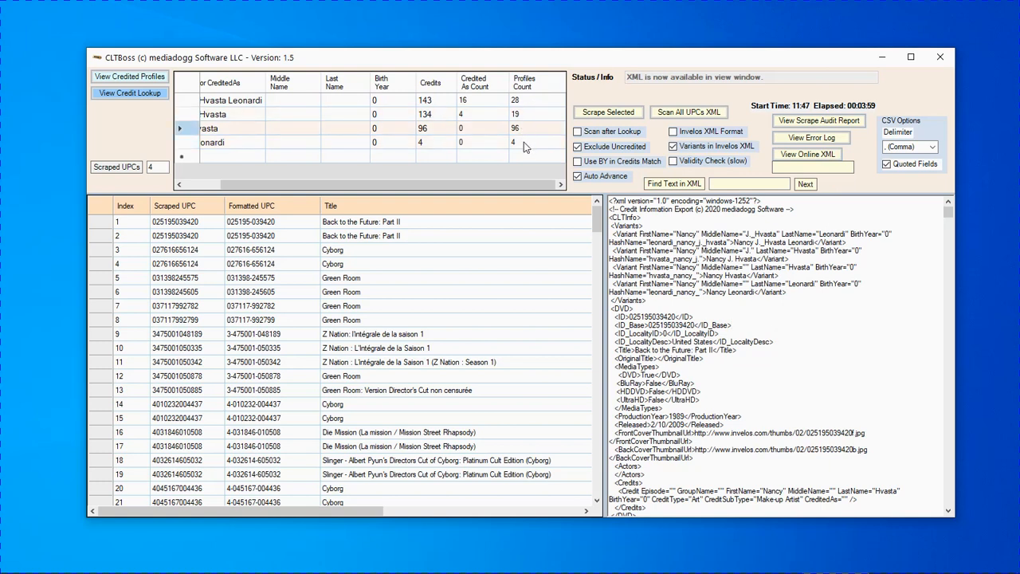
{"action": "left_click", "coordinate": [524, 142]}
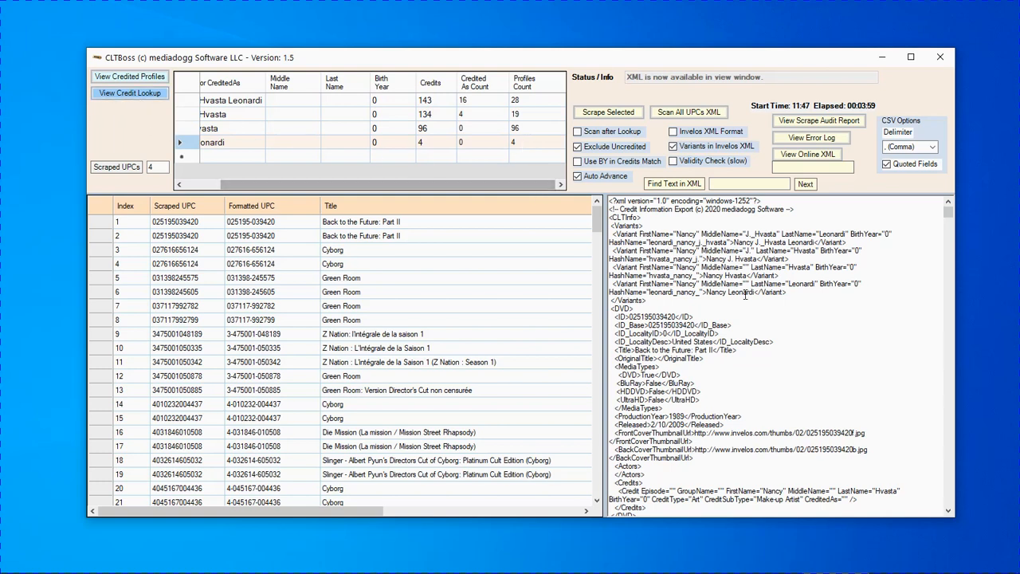
Save the XML output as test.xml in the DVD Profiler documents folder, replacing the existing file
{"action": "right_click", "coordinate": [776, 324]}
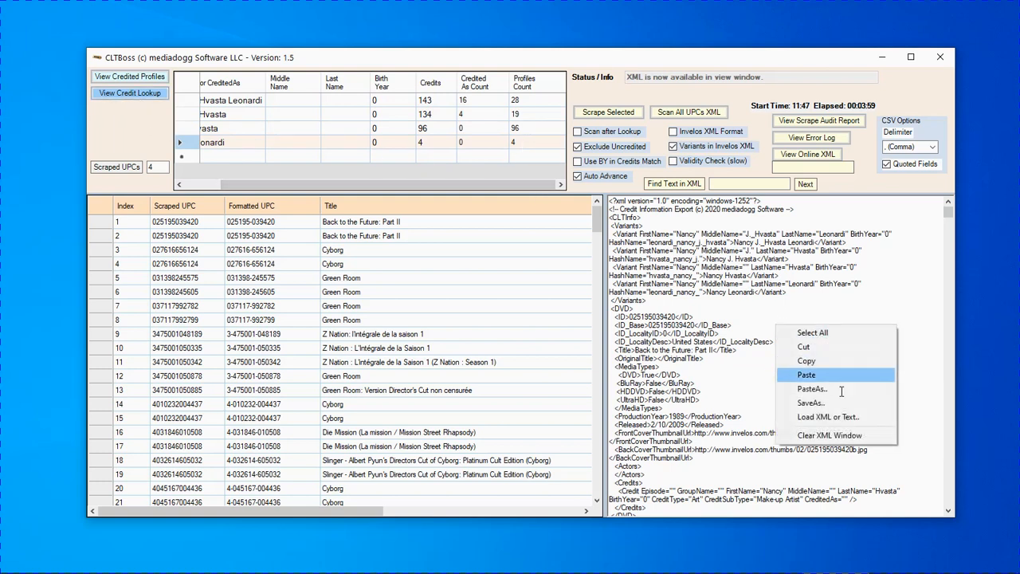
{"action": "left_click", "coordinate": [812, 403]}
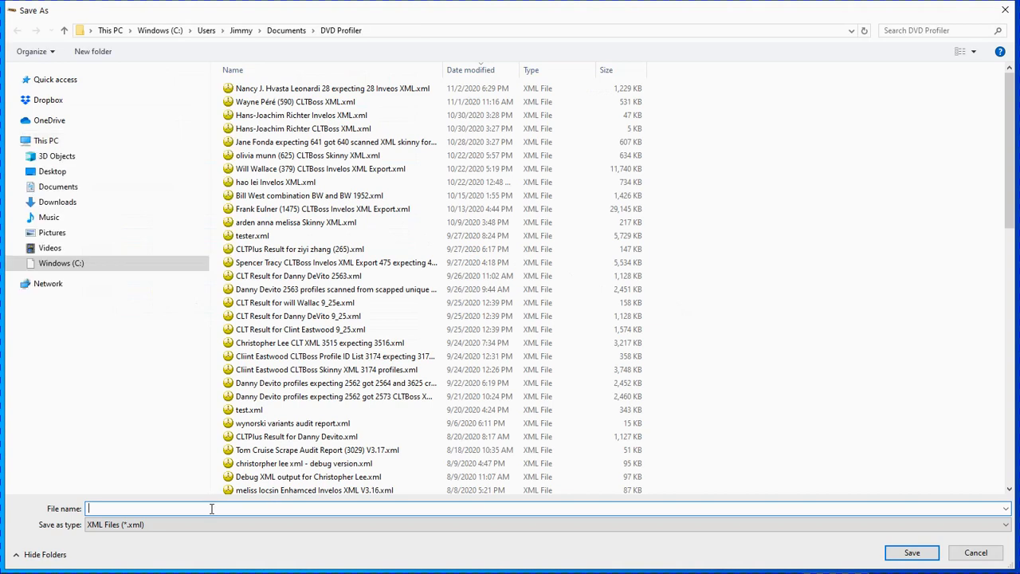
{"action": "type", "text": "test"}
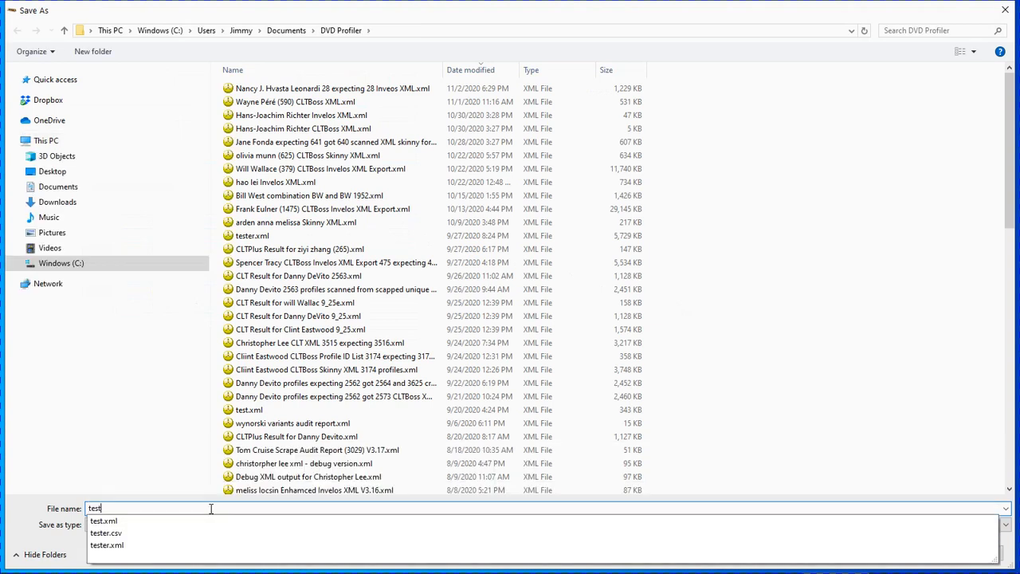
{"action": "left_click", "coordinate": [129, 525]}
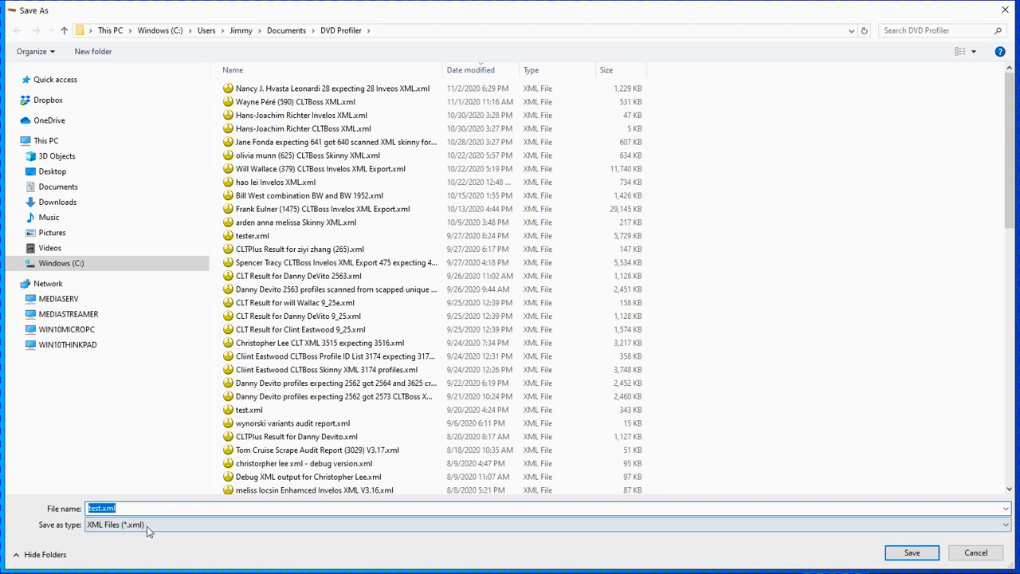
{"action": "left_click", "coordinate": [912, 553]}
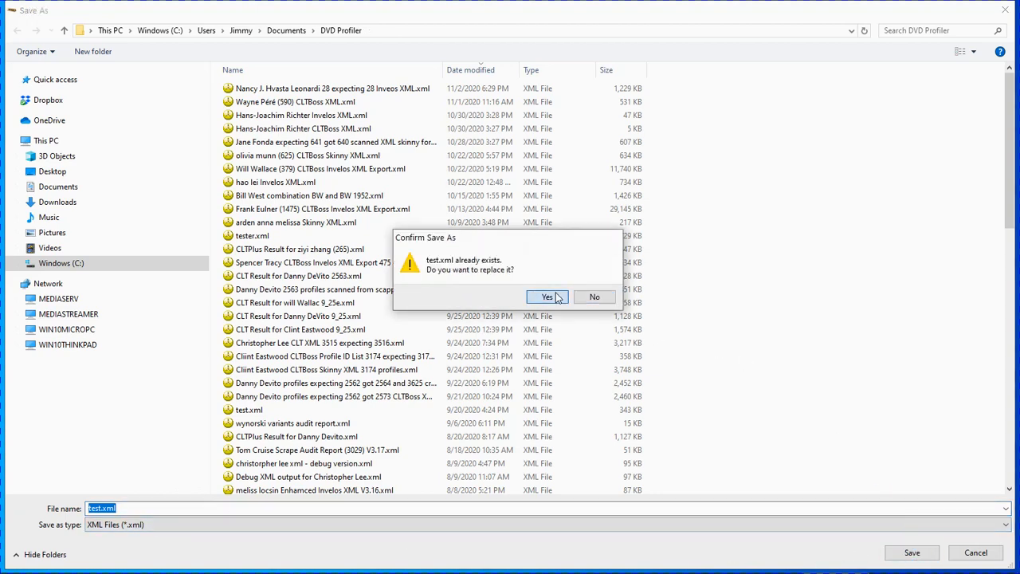
{"action": "left_click", "coordinate": [549, 298]}
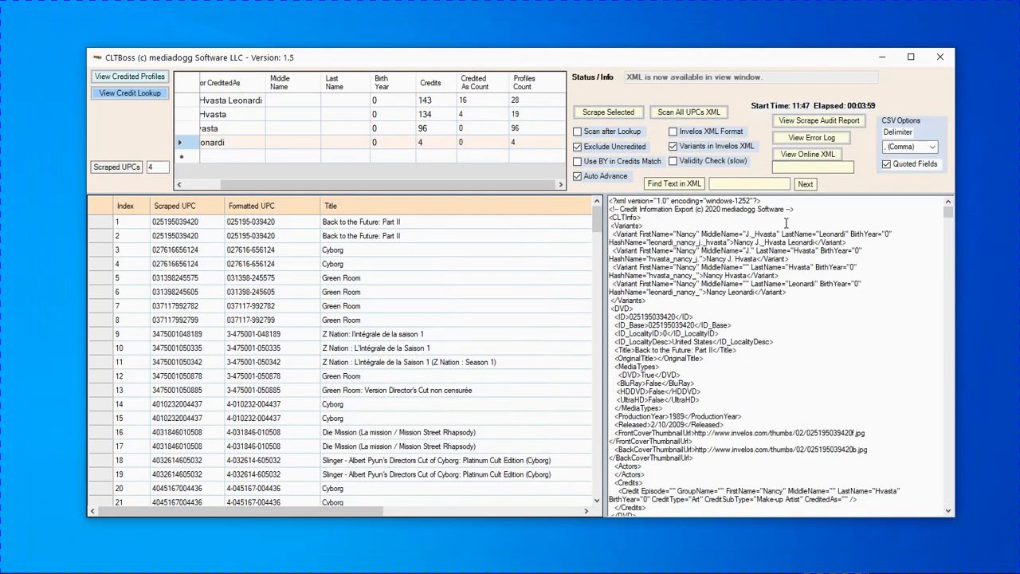
Reopen the scraping audit report and compare its totals with the second name variant's profile count
{"action": "left_click", "coordinate": [820, 119]}
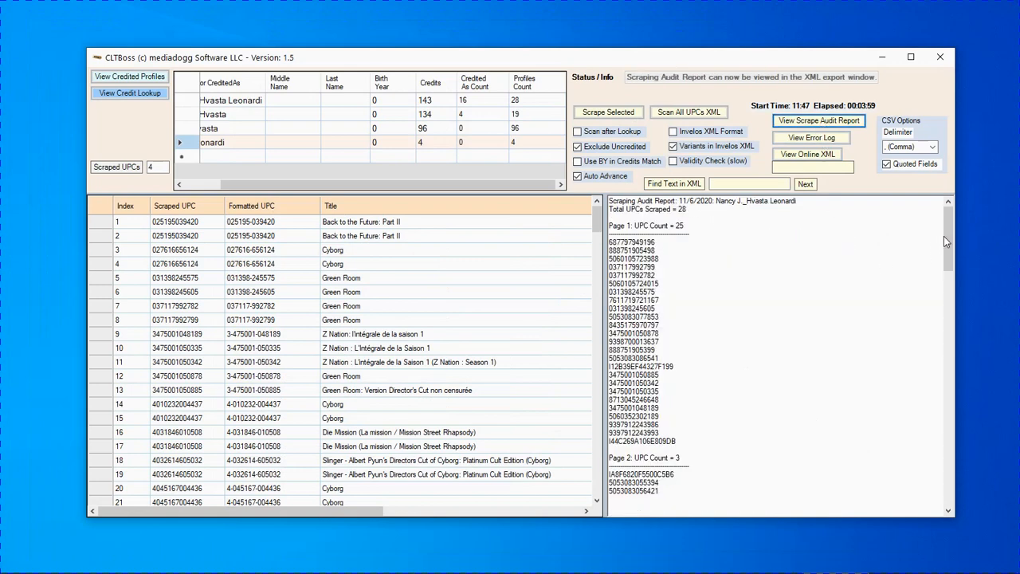
{"action": "mouse_move", "coordinate": [947, 234]}
{"action": "left_mouse_down"}
{"action": "mouse_move", "coordinate": [964, 480]}
{"action": "mouse_move", "coordinate": [949, 215]}
{"action": "left_mouse_up"}
{"action": "left_click", "coordinate": [523, 116]}
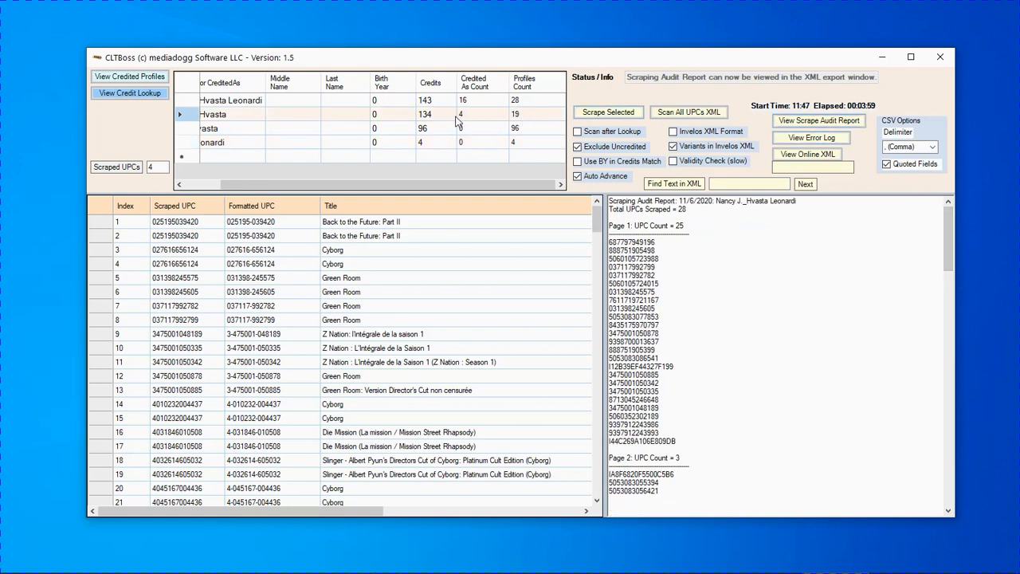
Compare the credits, credited-as and profile counts across the four credit name variants
{"action": "left_click_drag", "start_coordinate": [371, 185], "coordinate": [338, 186]}
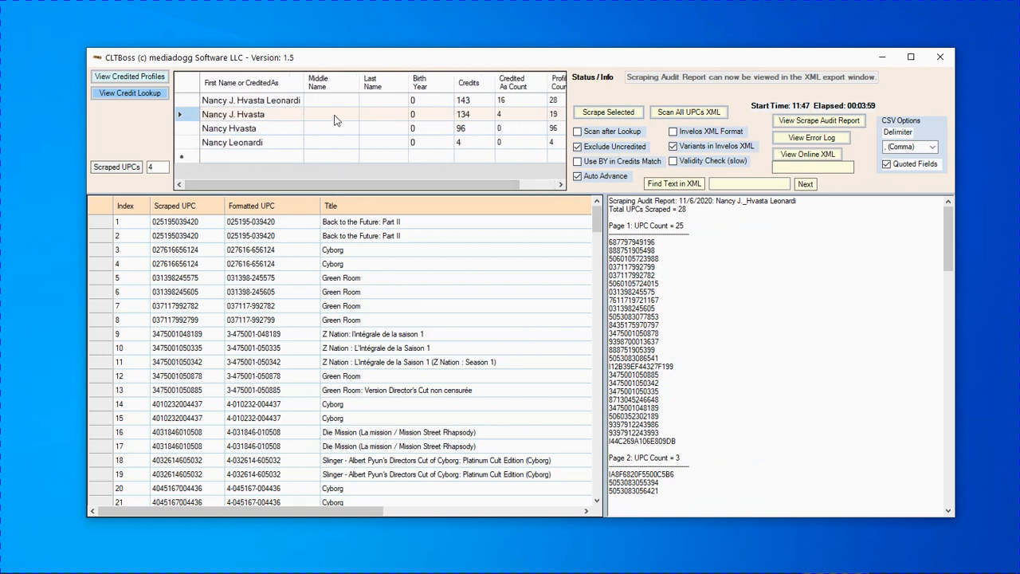
{"action": "left_click_drag", "start_coordinate": [391, 185], "coordinate": [348, 188]}
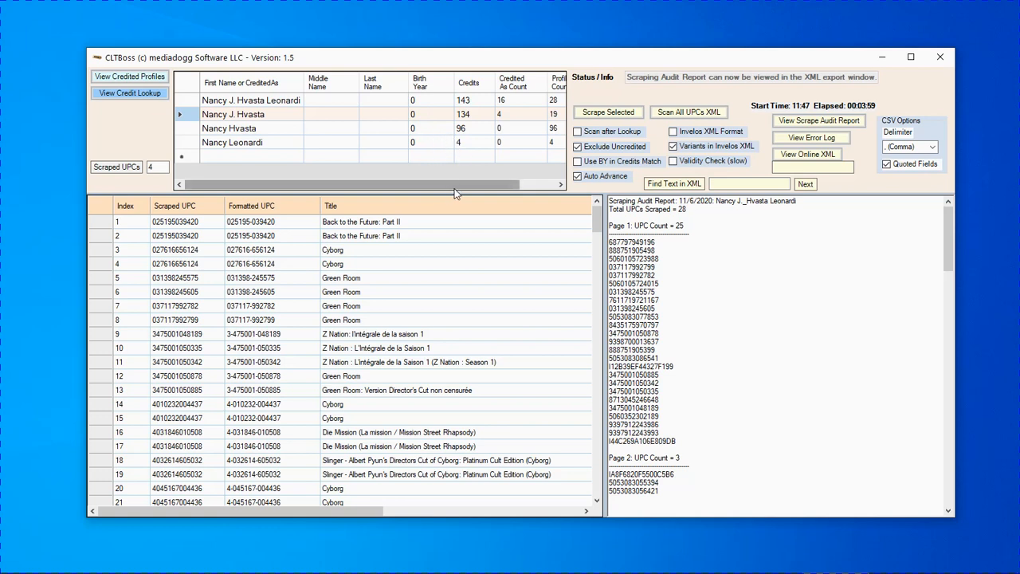
{"action": "left_click_drag", "start_coordinate": [460, 184], "coordinate": [418, 189]}
{"action": "left_click_drag", "start_coordinate": [448, 190], "coordinate": [496, 197]}
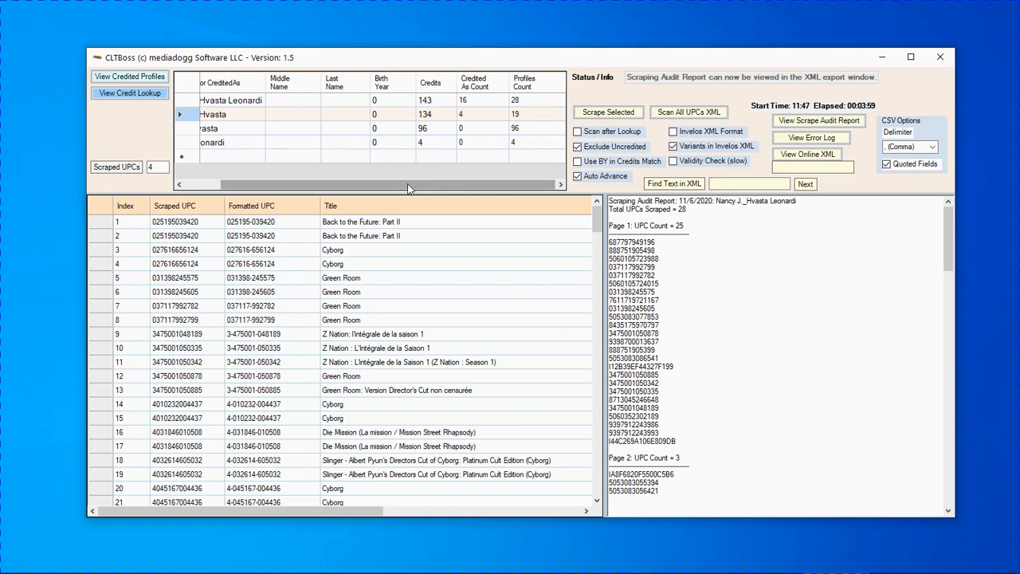
{"action": "left_click_drag", "start_coordinate": [362, 185], "coordinate": [325, 190]}
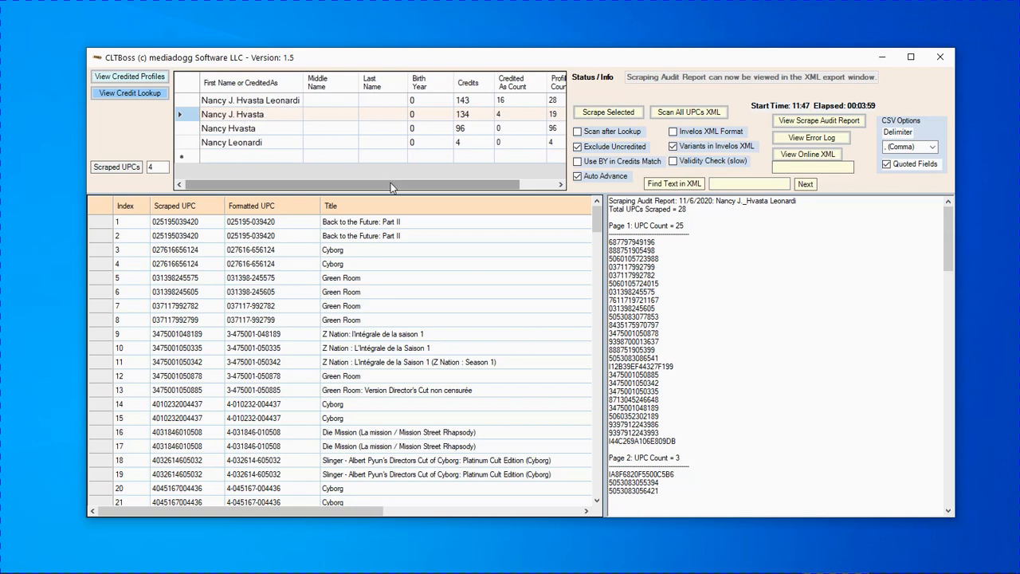
{"action": "left_click_drag", "start_coordinate": [391, 186], "coordinate": [494, 192]}
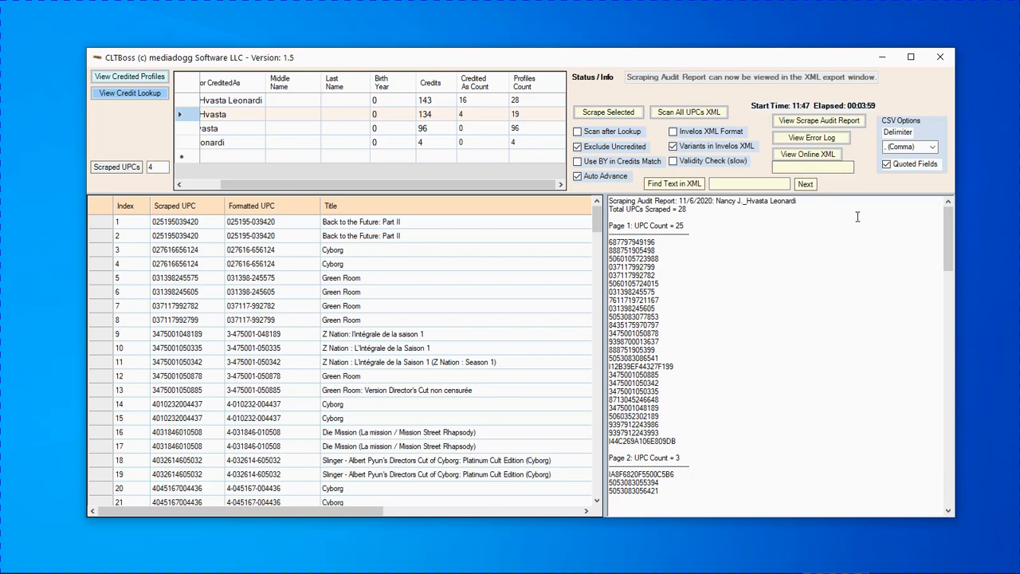
Check the error log and return to the scraping audit report
{"action": "left_click", "coordinate": [811, 140]}
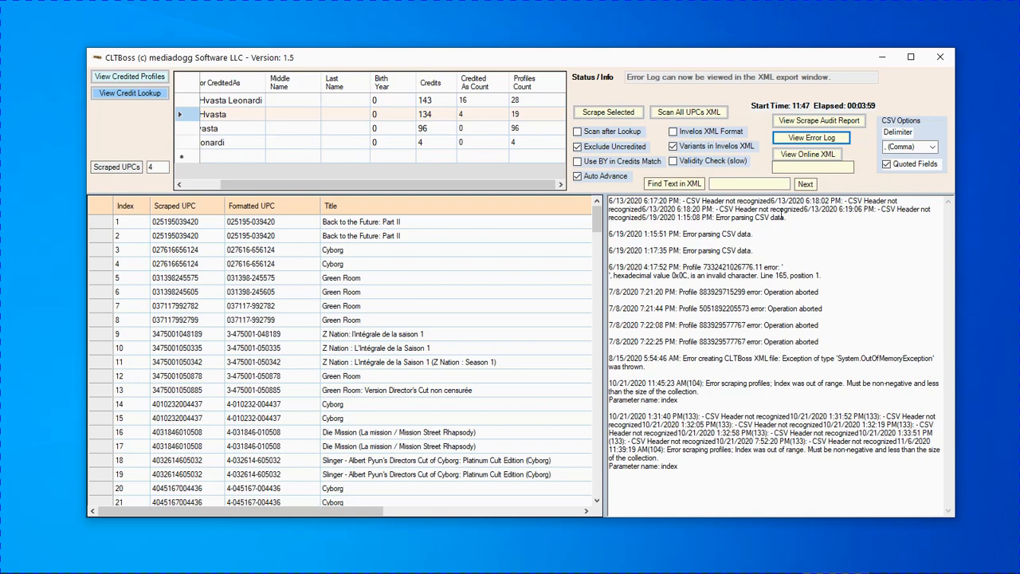
{"action": "left_click", "coordinate": [817, 120]}
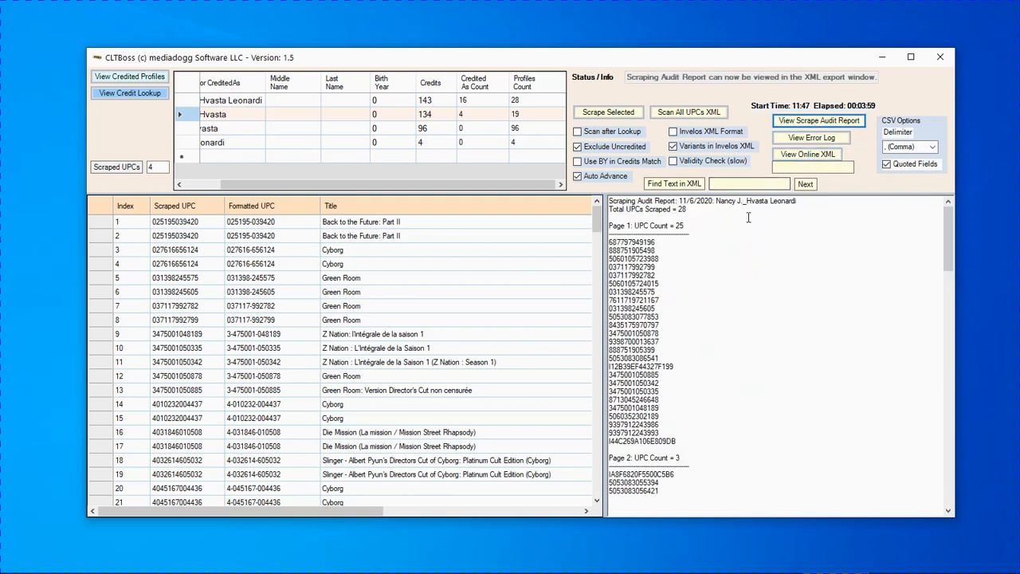
Display the credited profiles in place of the scraped UPCs and review the last entries across all columns
{"action": "left_click", "coordinate": [128, 77]}
{"action": "left_click", "coordinate": [130, 76]}
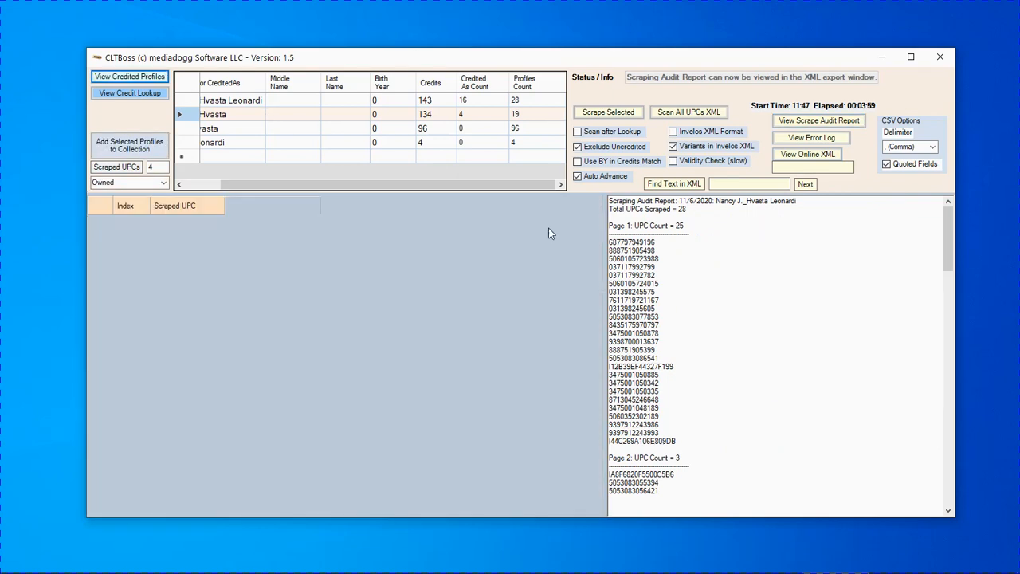
{"action": "left_click", "coordinate": [135, 77]}
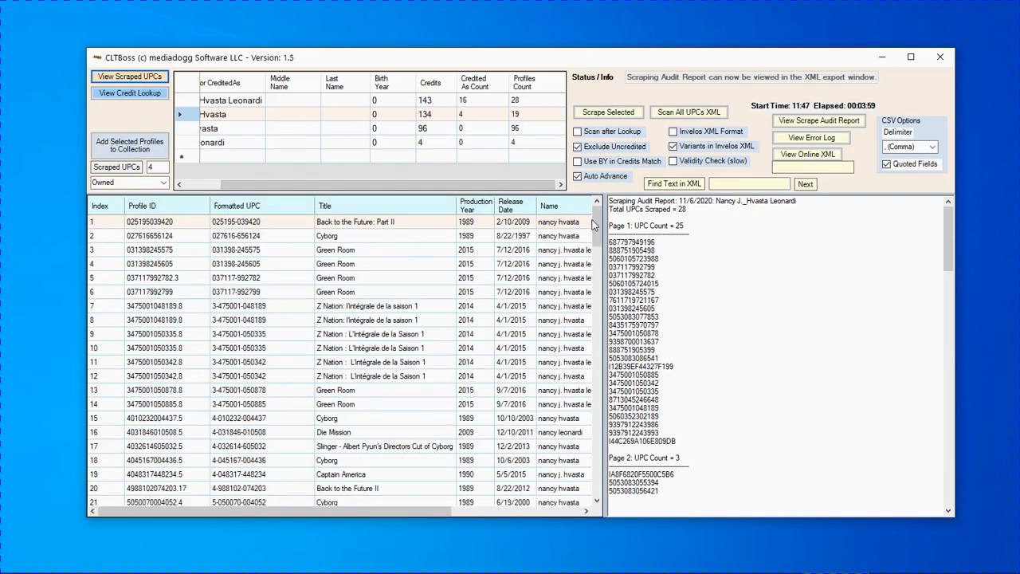
{"action": "left_click_drag", "start_coordinate": [596, 226], "coordinate": [569, 507]}
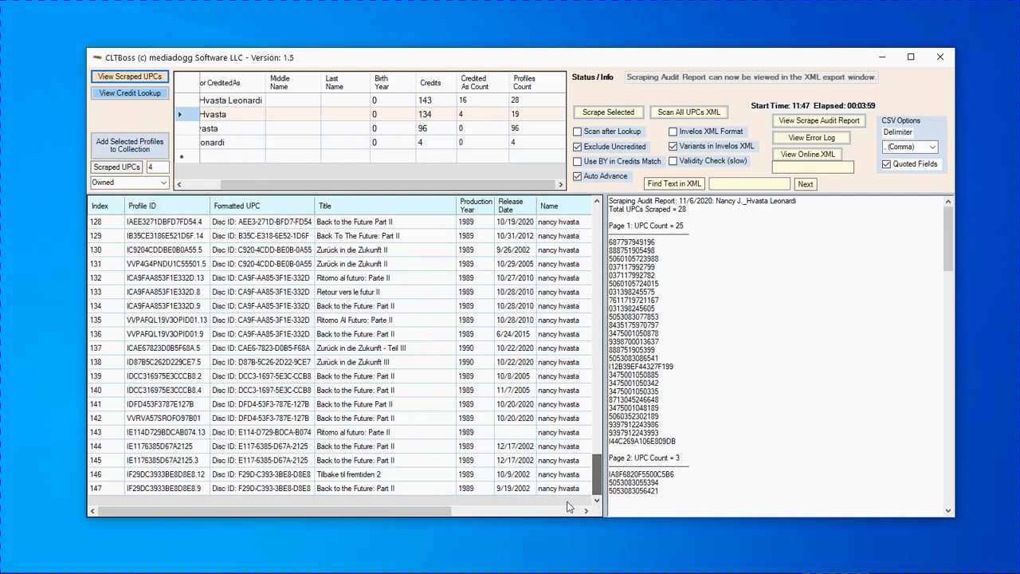
{"action": "left_click_drag", "start_coordinate": [421, 512], "coordinate": [496, 517]}
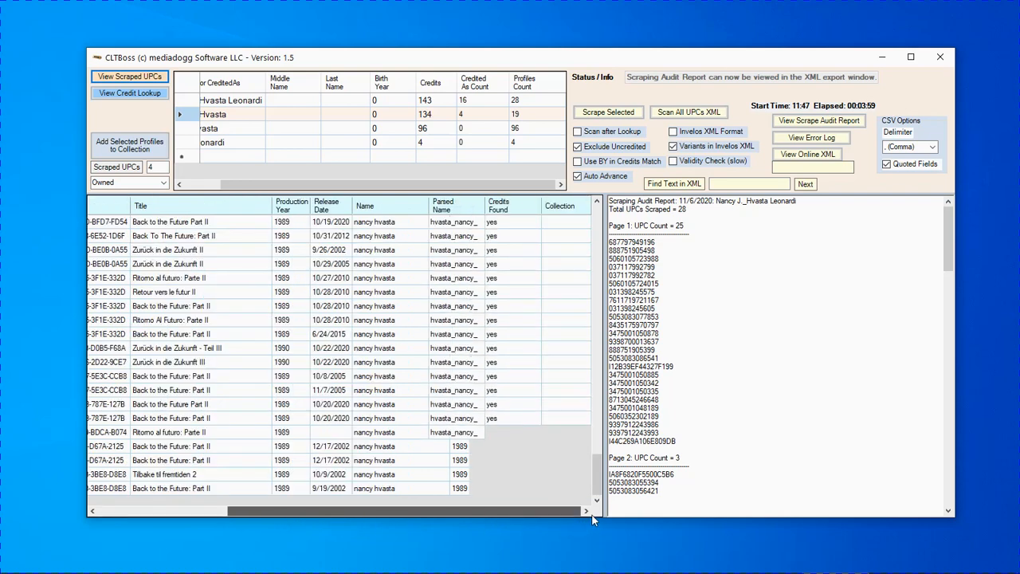
Inspect the Parsed Name of the Z Nation: Season 1: Disc One entries and return to the list's end
{"action": "left_click_drag", "start_coordinate": [597, 481], "coordinate": [598, 484]}
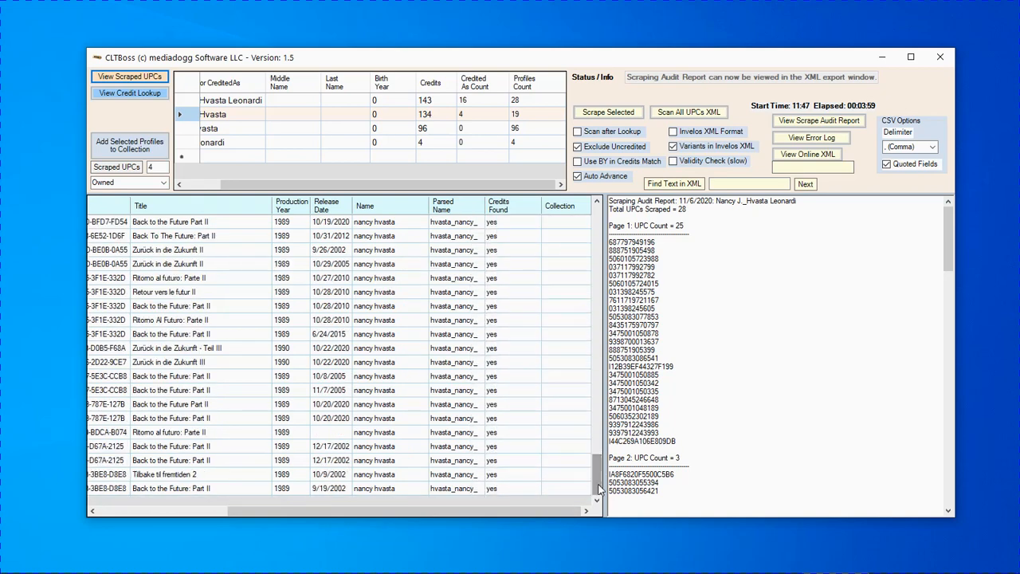
{"action": "mouse_move", "coordinate": [599, 486]}
{"action": "left_mouse_down"}
{"action": "mouse_move", "coordinate": [600, 469]}
{"action": "mouse_move", "coordinate": [600, 487]}
{"action": "left_mouse_up"}
{"action": "left_click_drag", "start_coordinate": [601, 488], "coordinate": [602, 465]}
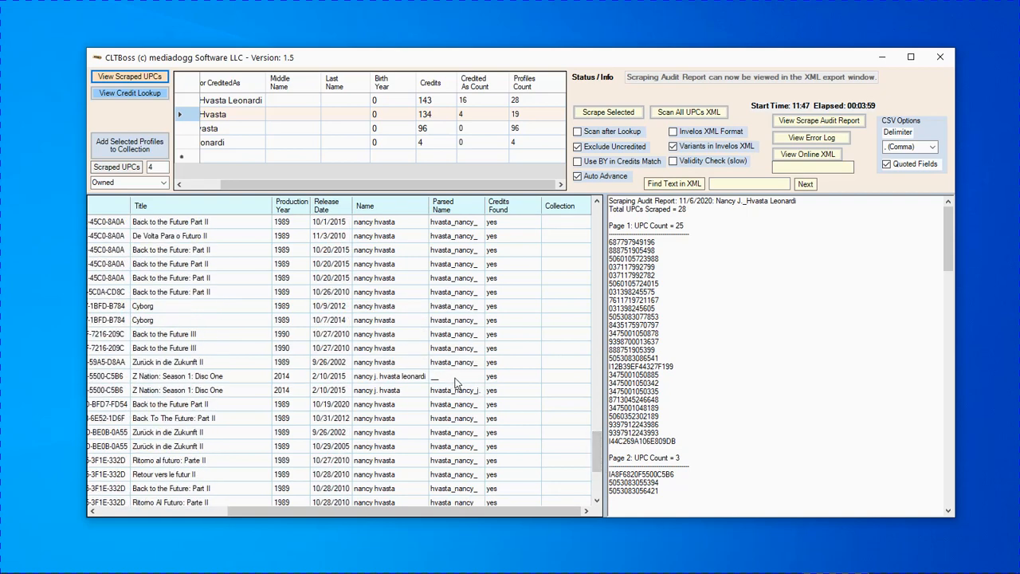
{"action": "left_click", "coordinate": [456, 380]}
{"action": "left_click_drag", "start_coordinate": [600, 451], "coordinate": [598, 524]}
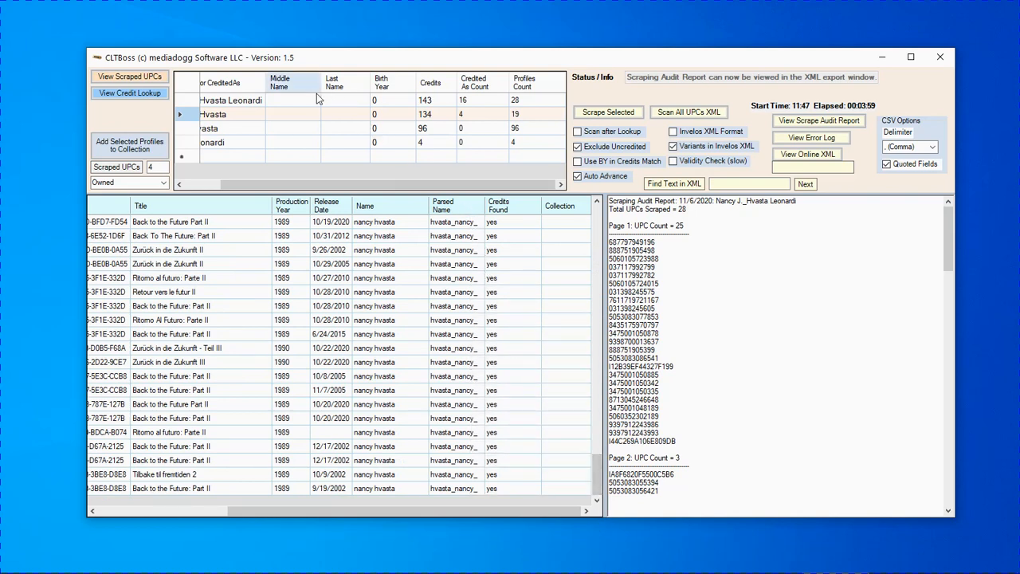
Compare the full credit name variants with the profile IDs, names and parsed names of the last credited profiles
{"action": "left_click_drag", "start_coordinate": [281, 188], "coordinate": [245, 192]}
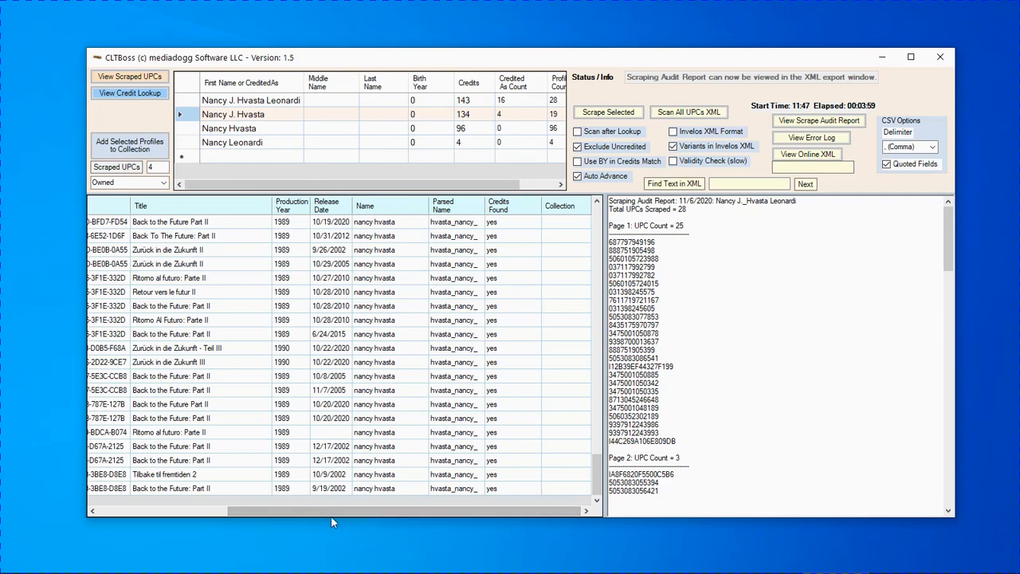
{"action": "left_click_drag", "start_coordinate": [324, 513], "coordinate": [166, 508]}
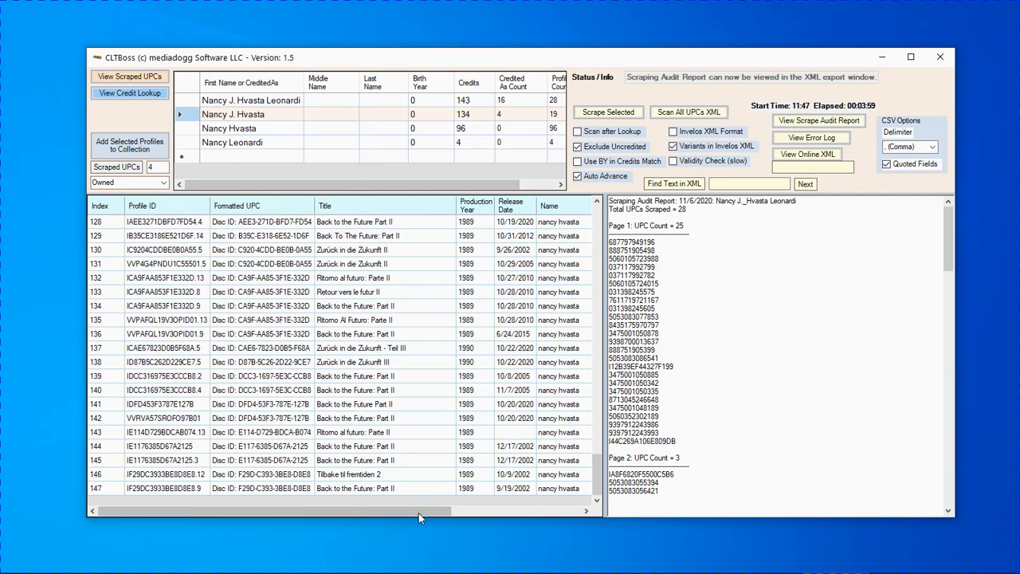
{"action": "left_click_drag", "start_coordinate": [419, 514], "coordinate": [551, 511]}
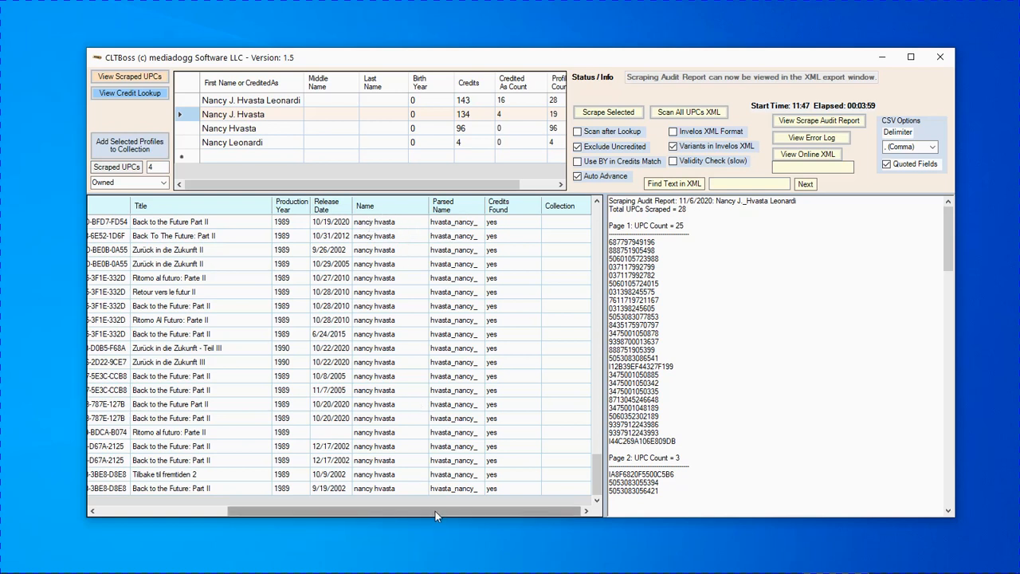
{"action": "mouse_move", "coordinate": [435, 511]}
{"action": "left_mouse_down"}
{"action": "mouse_move", "coordinate": [311, 502]}
{"action": "mouse_move", "coordinate": [440, 504]}
{"action": "left_mouse_up"}
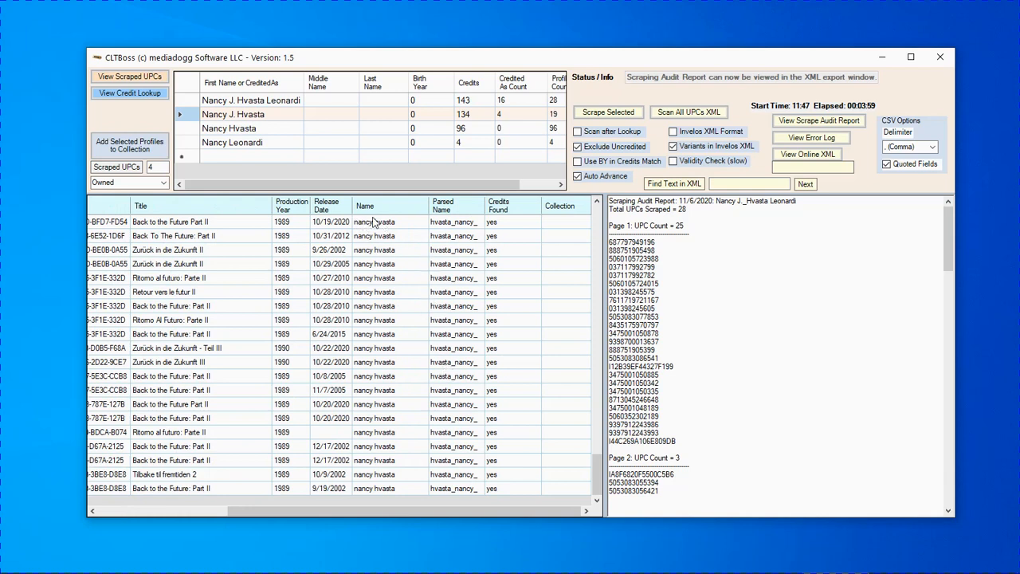
{"action": "left_click_drag", "start_coordinate": [463, 508], "coordinate": [470, 529]}
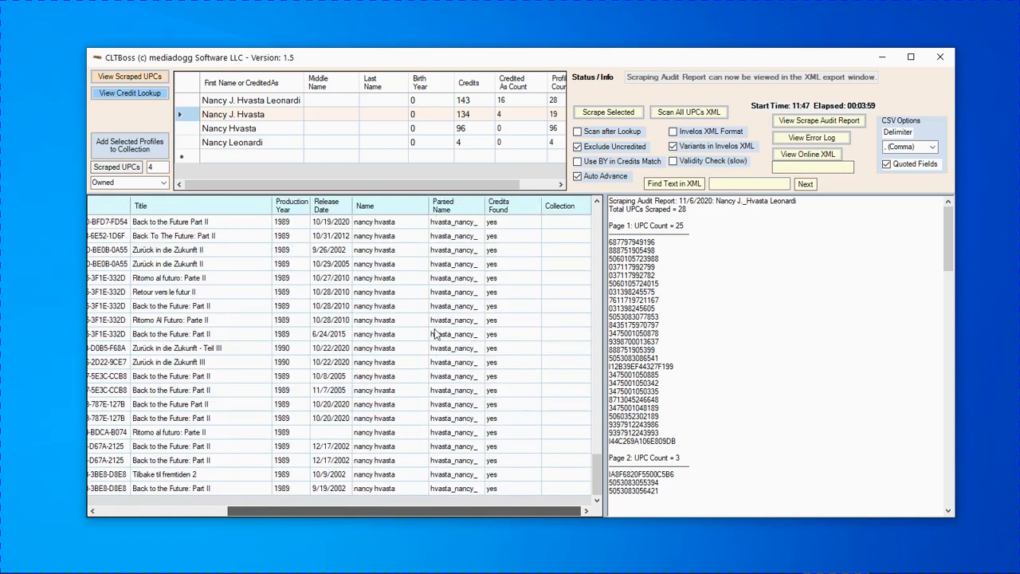
{"action": "left_click_drag", "start_coordinate": [423, 515], "coordinate": [236, 509]}
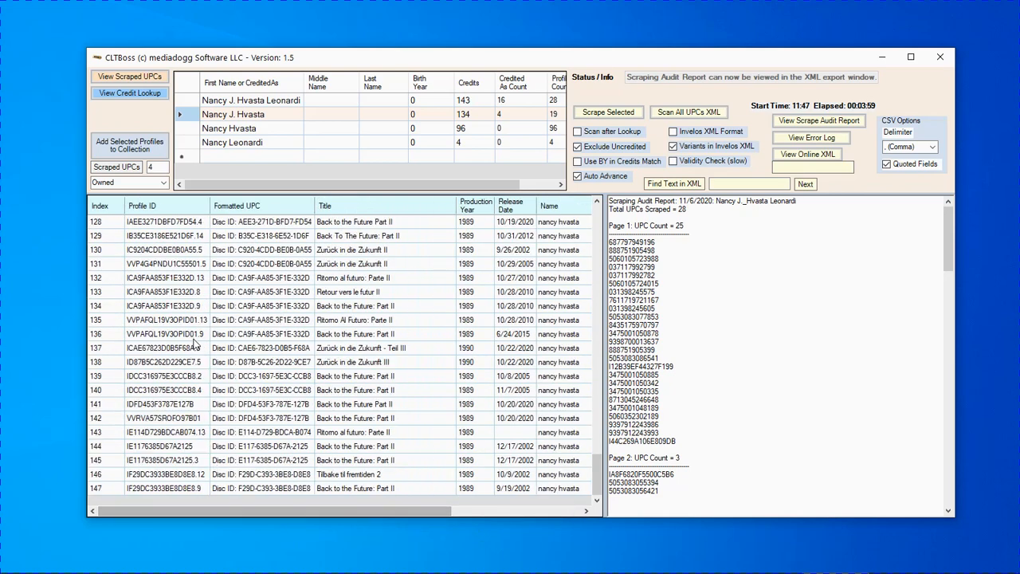